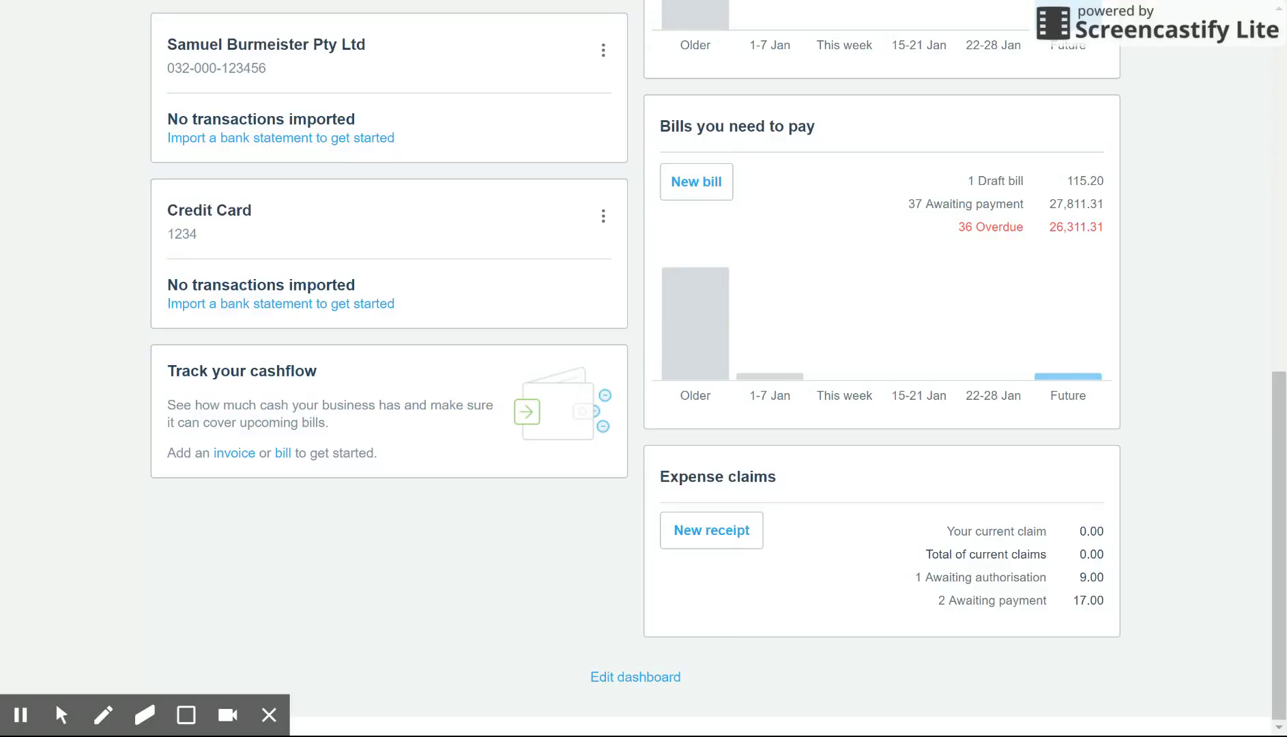
# - Open the Xero Tutorial expense claim of 14 Jan 2017 from the awaiting authorisation list
pyautogui.scroll(10, 644, 368)
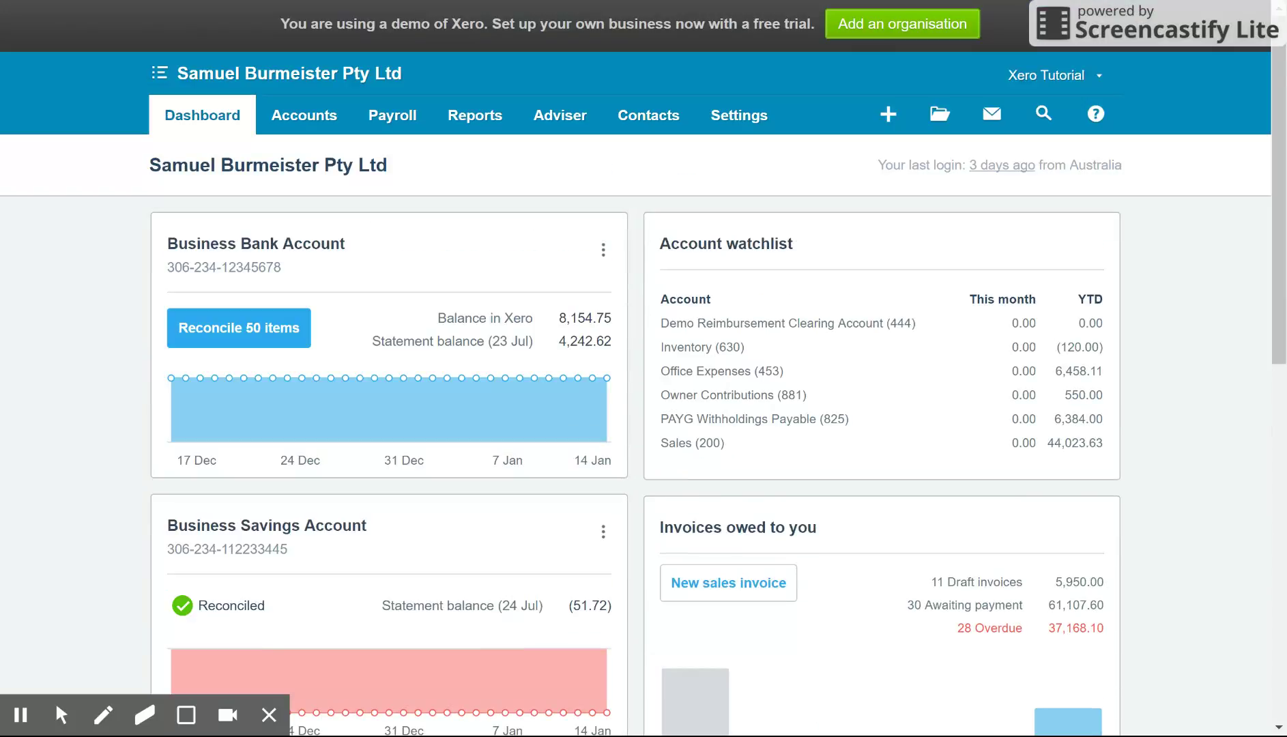
pyautogui.scroll(-10, 1129, 437)
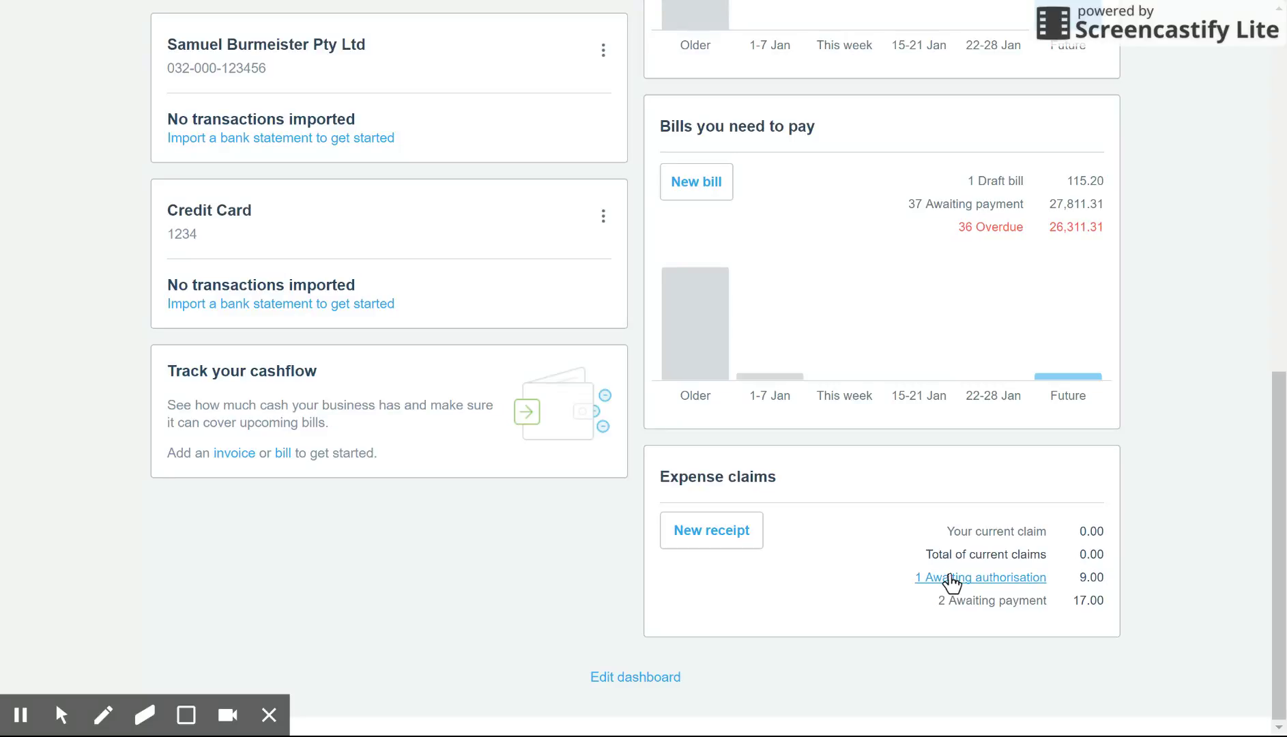
pyautogui.click(1001, 581)
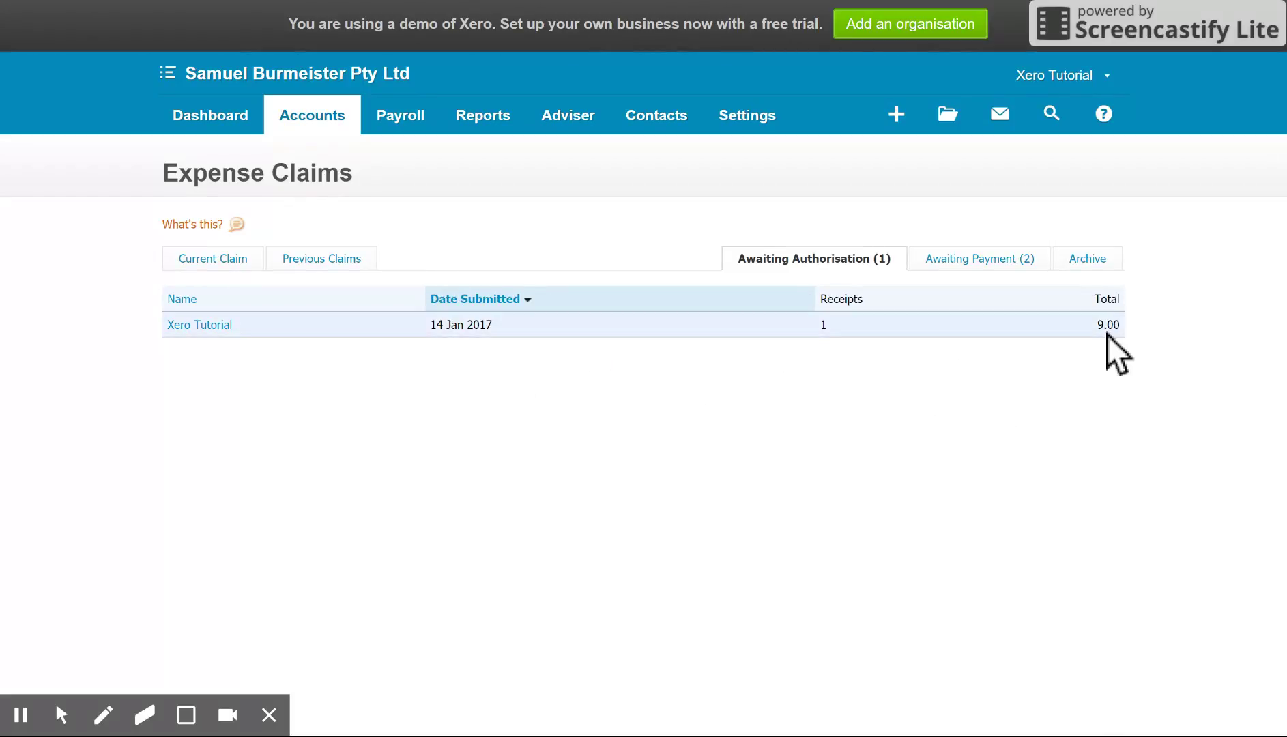
pyautogui.click(676, 335)
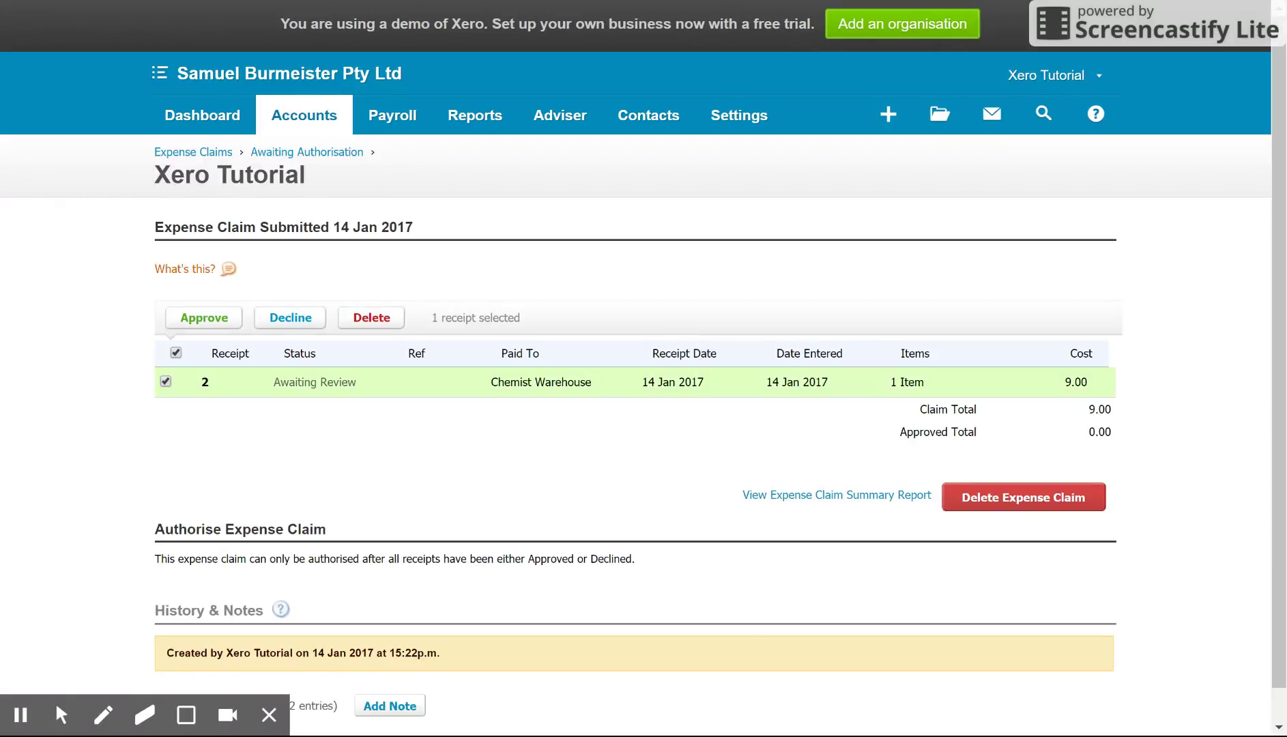
# - Open receipt #2 and preview its attached Chemist Warehouse image, confirming the $9.00 total
pyautogui.click(633, 383)
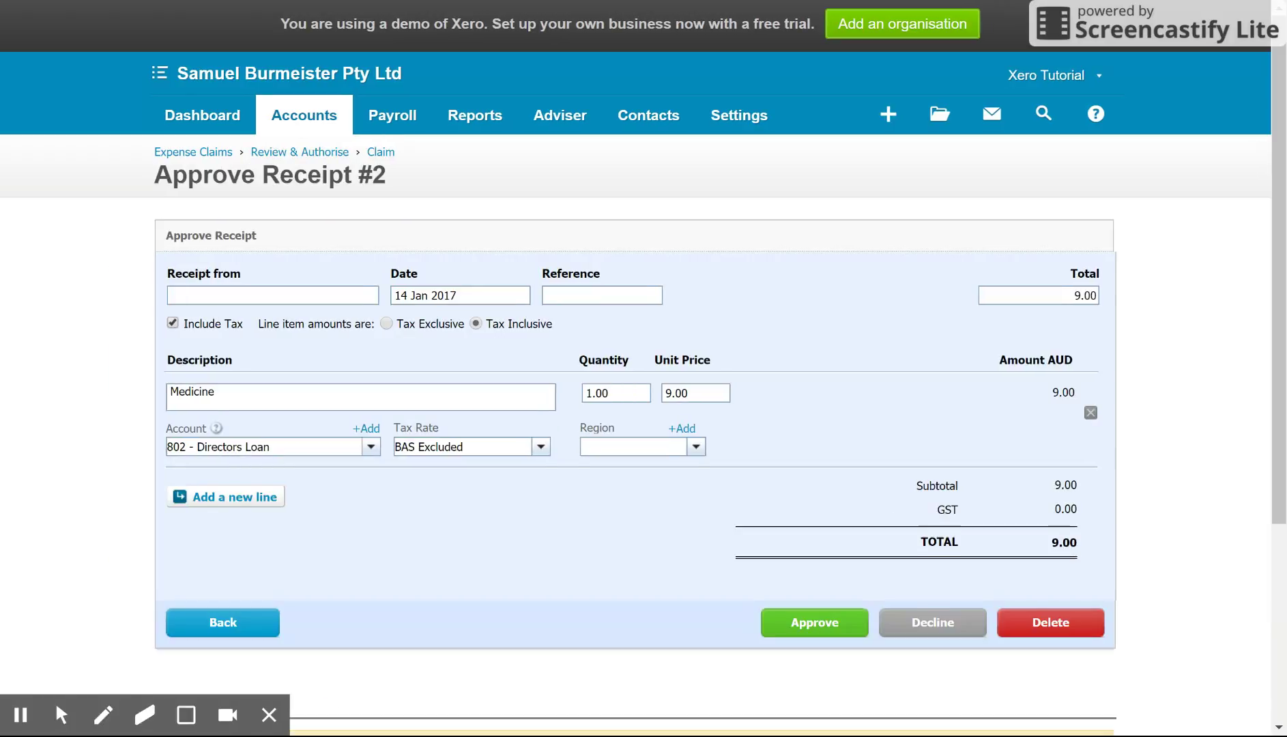
pyautogui.click(212, 298)
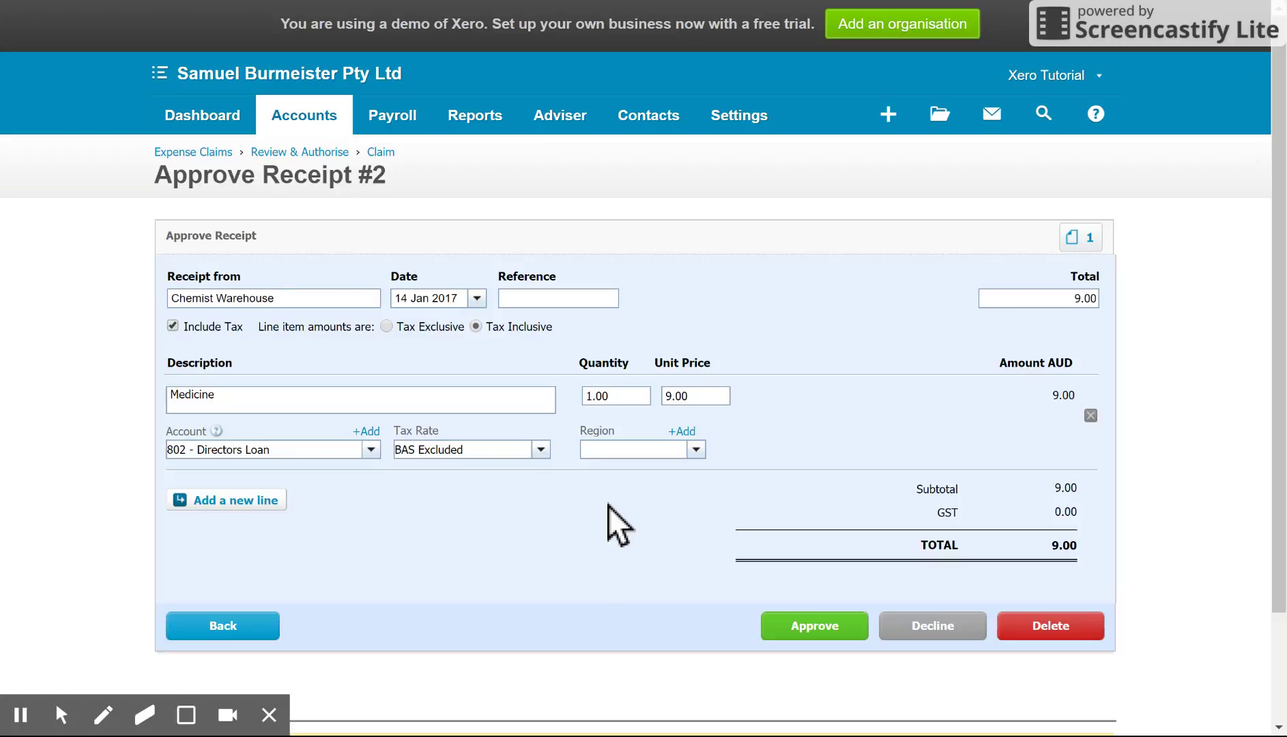
pyautogui.click(1087, 237)
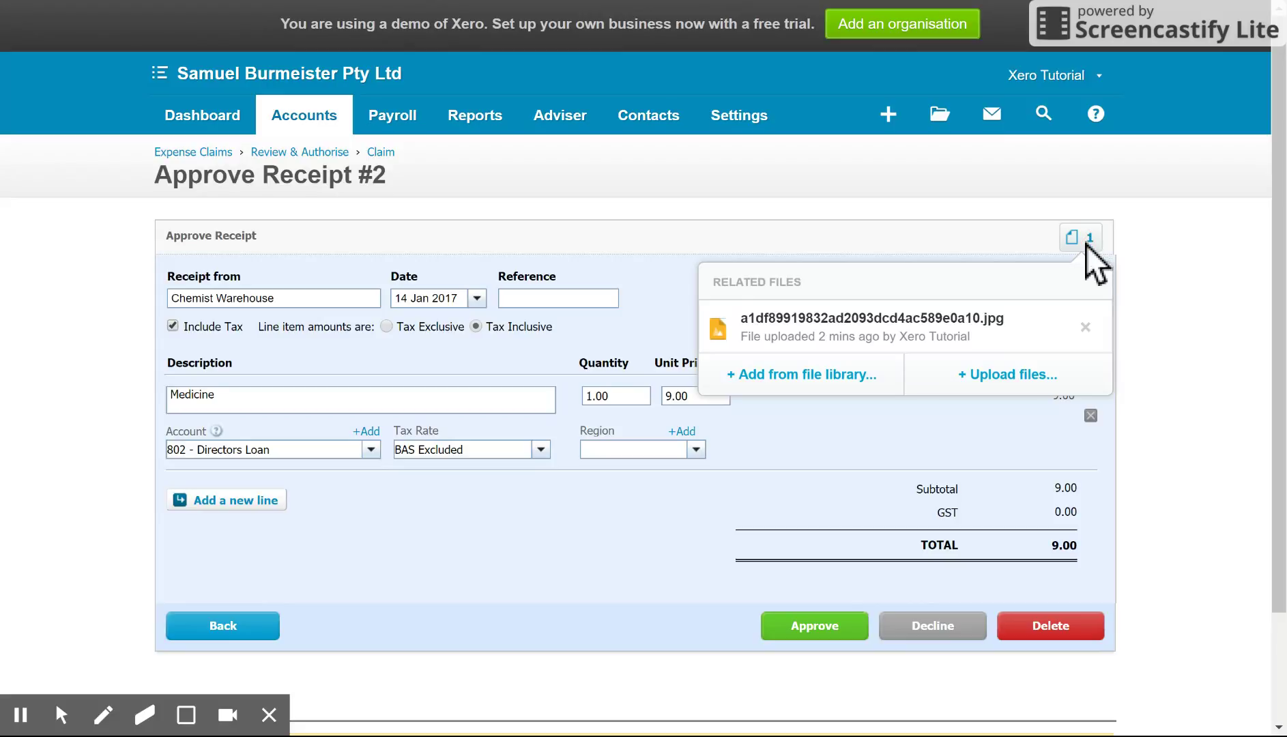
pyautogui.click(953, 322)
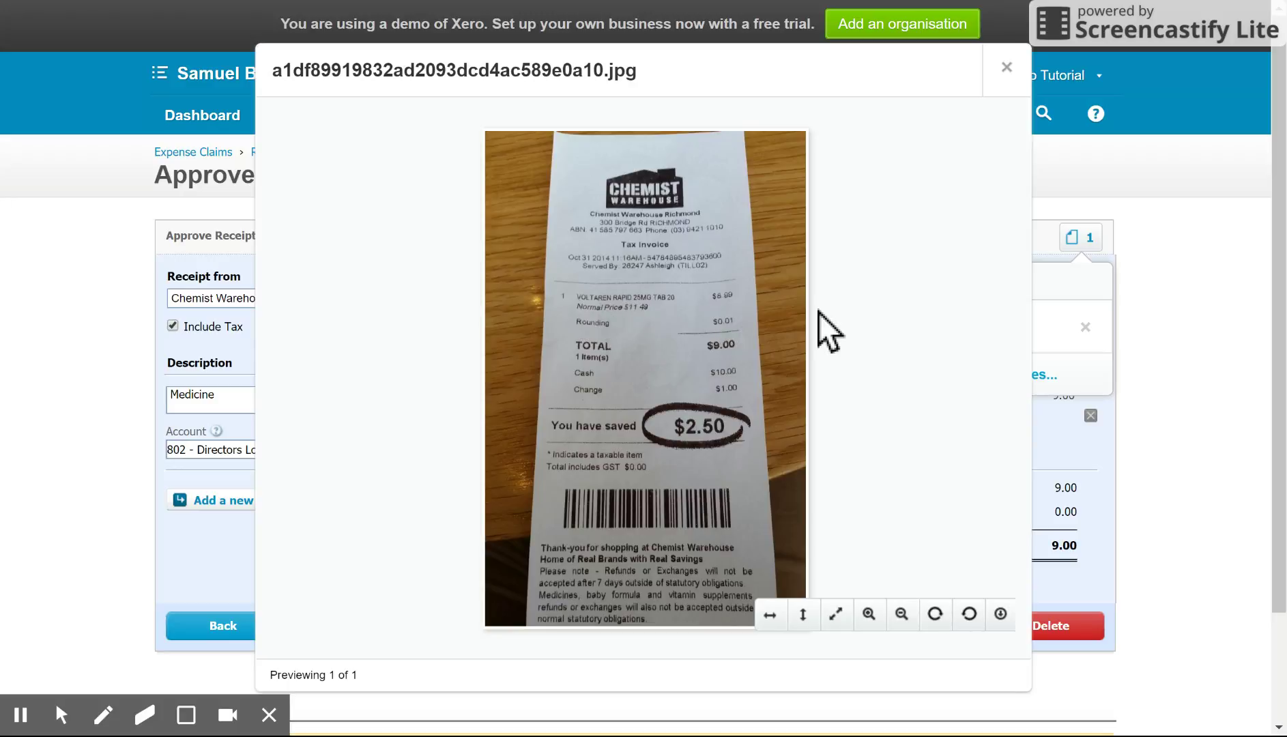
pyautogui.click(1007, 67)
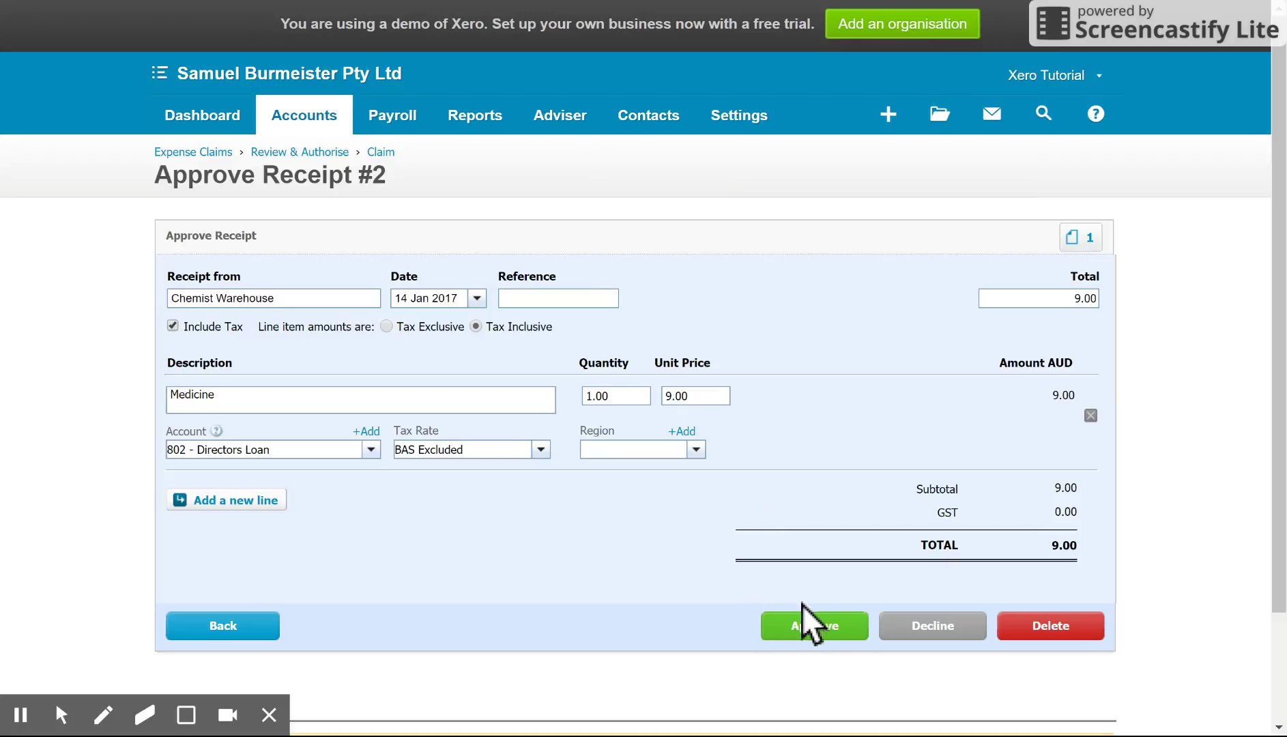
# - Approve receipt #2 and set both payment due and reporting dates to 14 Jan 2017
pyautogui.click(819, 629)
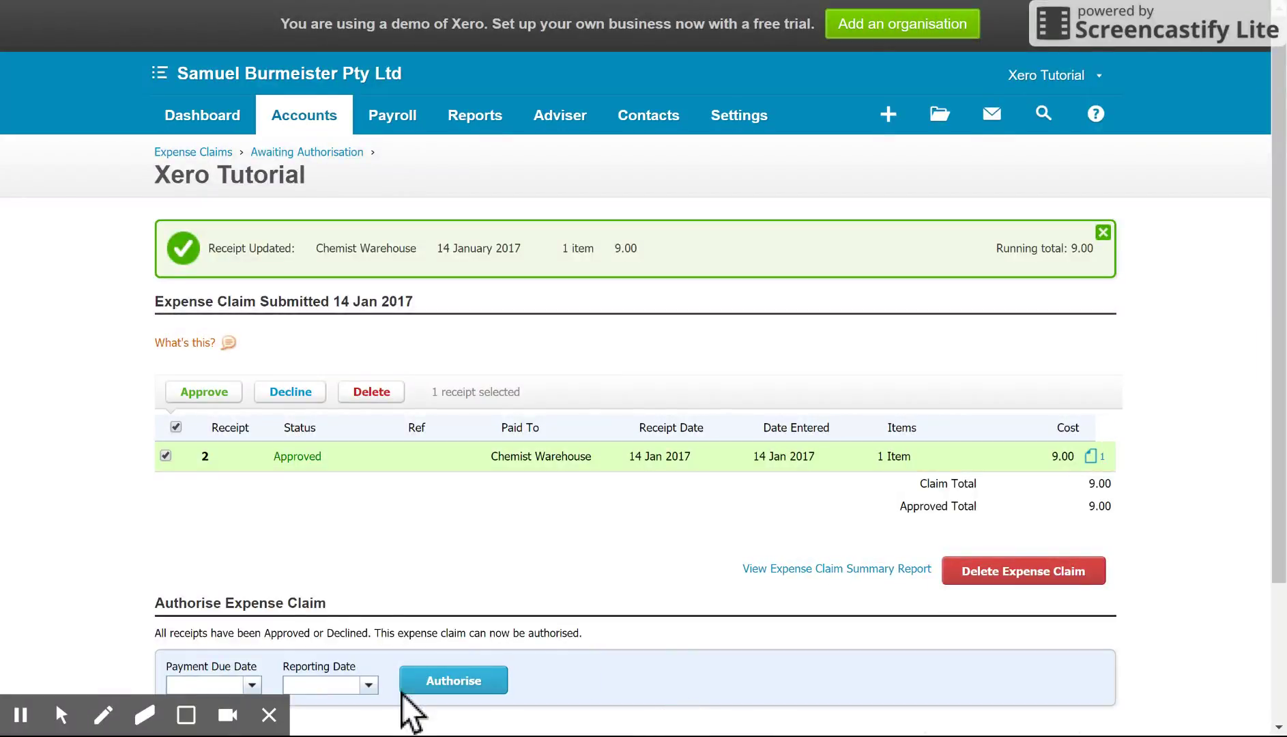
pyautogui.scroll(-2, 656, 573)
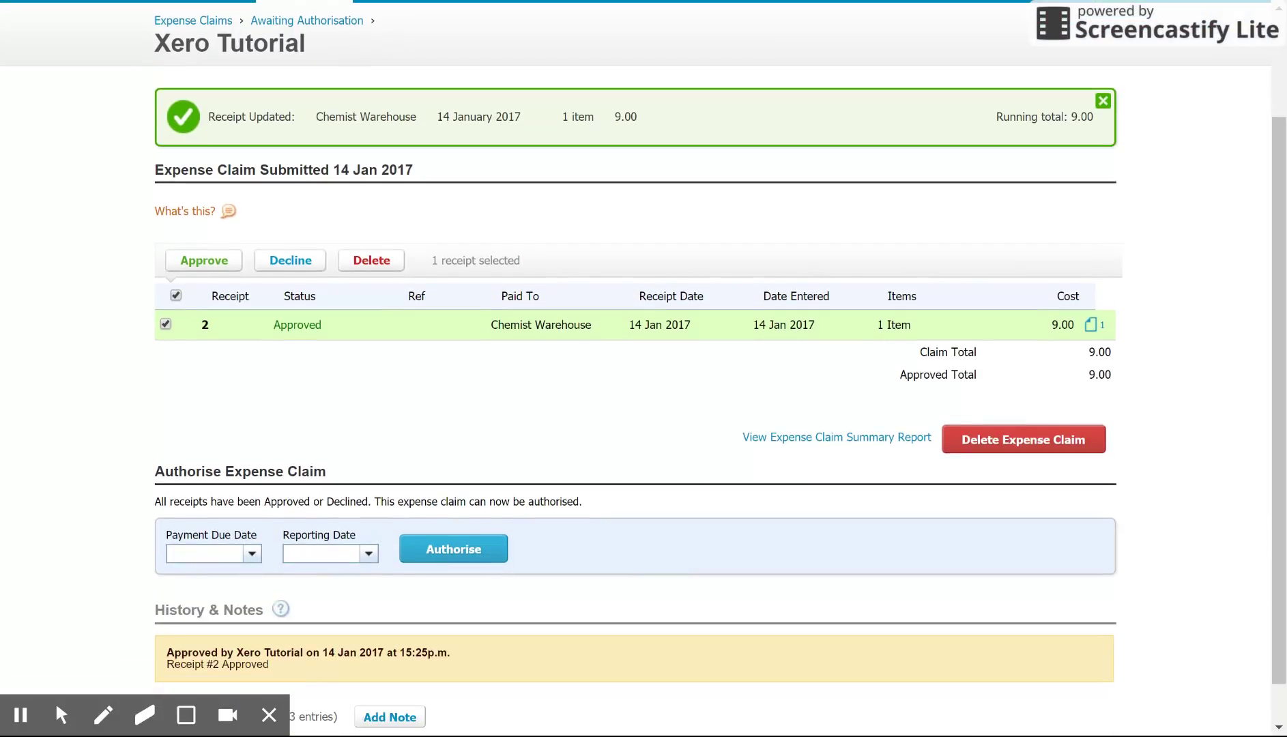
pyautogui.click(213, 555)
pyautogui.write('14 Jan 2017')
pyautogui.press('Tab')
pyautogui.write('14 Jan 2017')
# - Authorise the 14 Jan 2017 claim and view the three claims awaiting payment
pyautogui.click(470, 548)
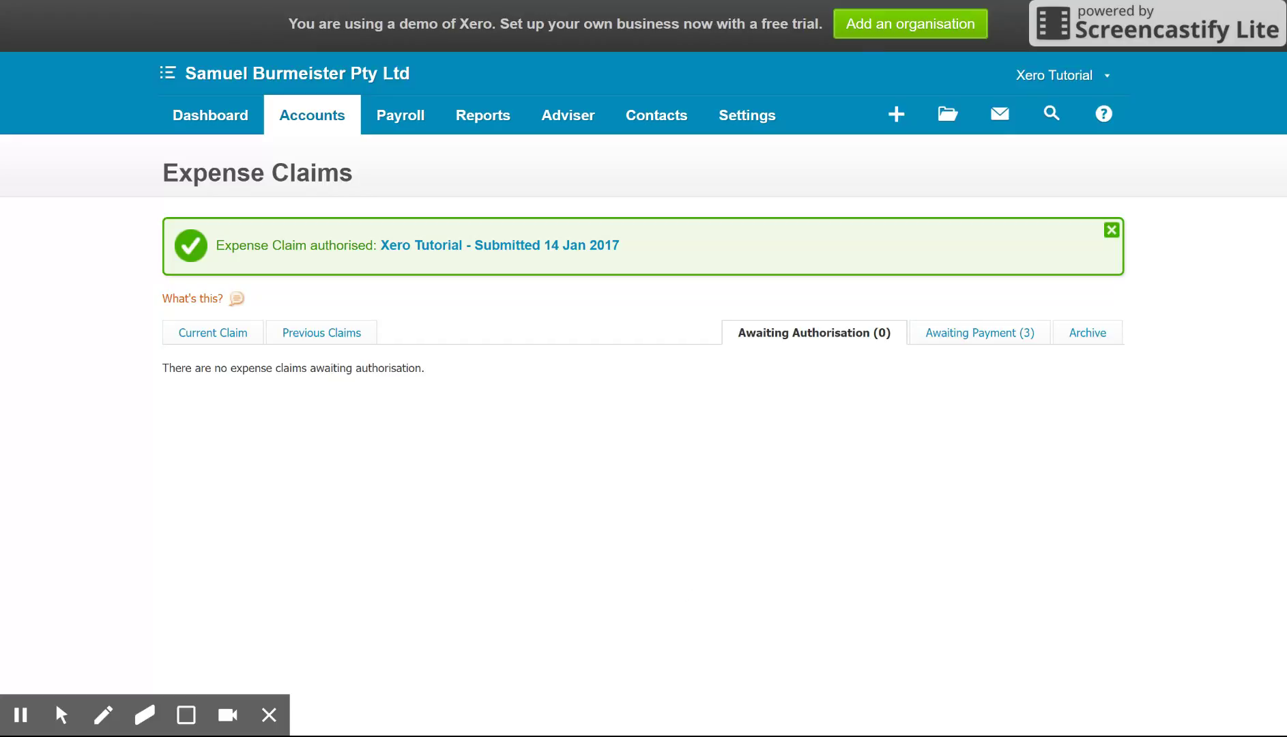
pyautogui.click(989, 335)
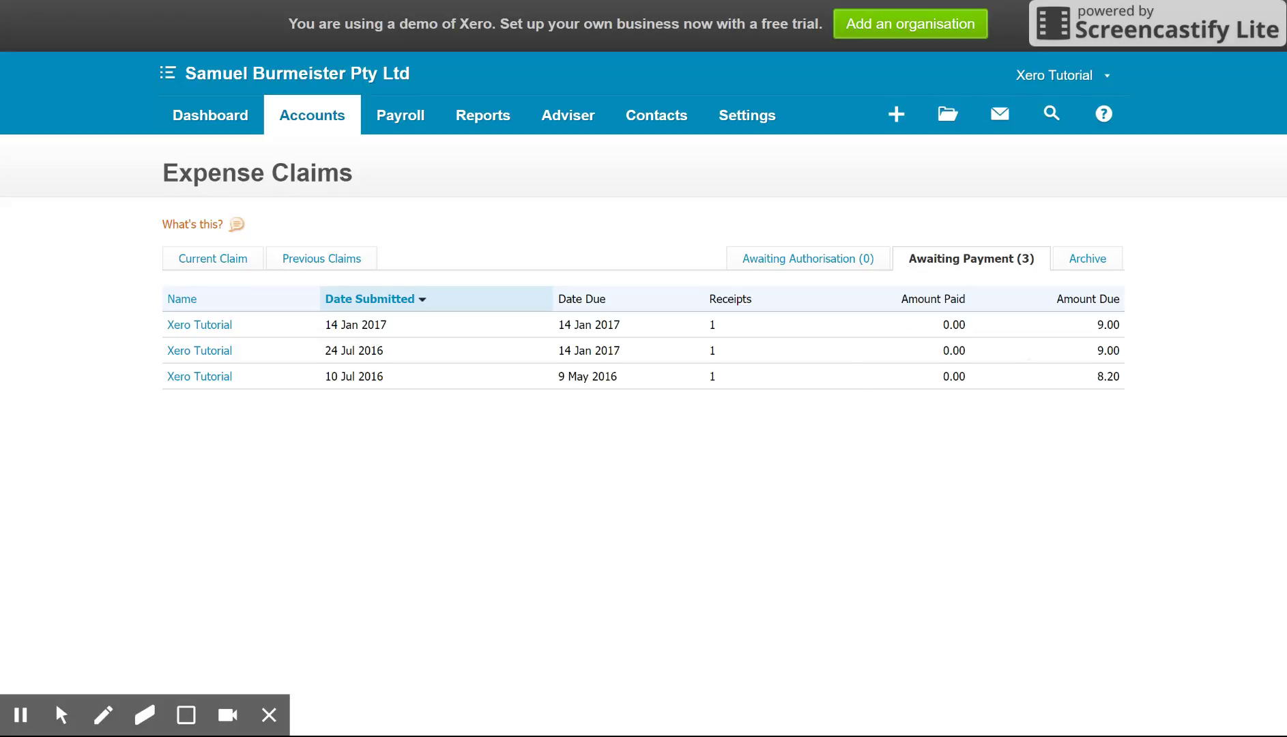
# - Record the 14 Jan 2017 claim as paid 9.00 from 090 - Business Bank Account
pyautogui.click(664, 327)
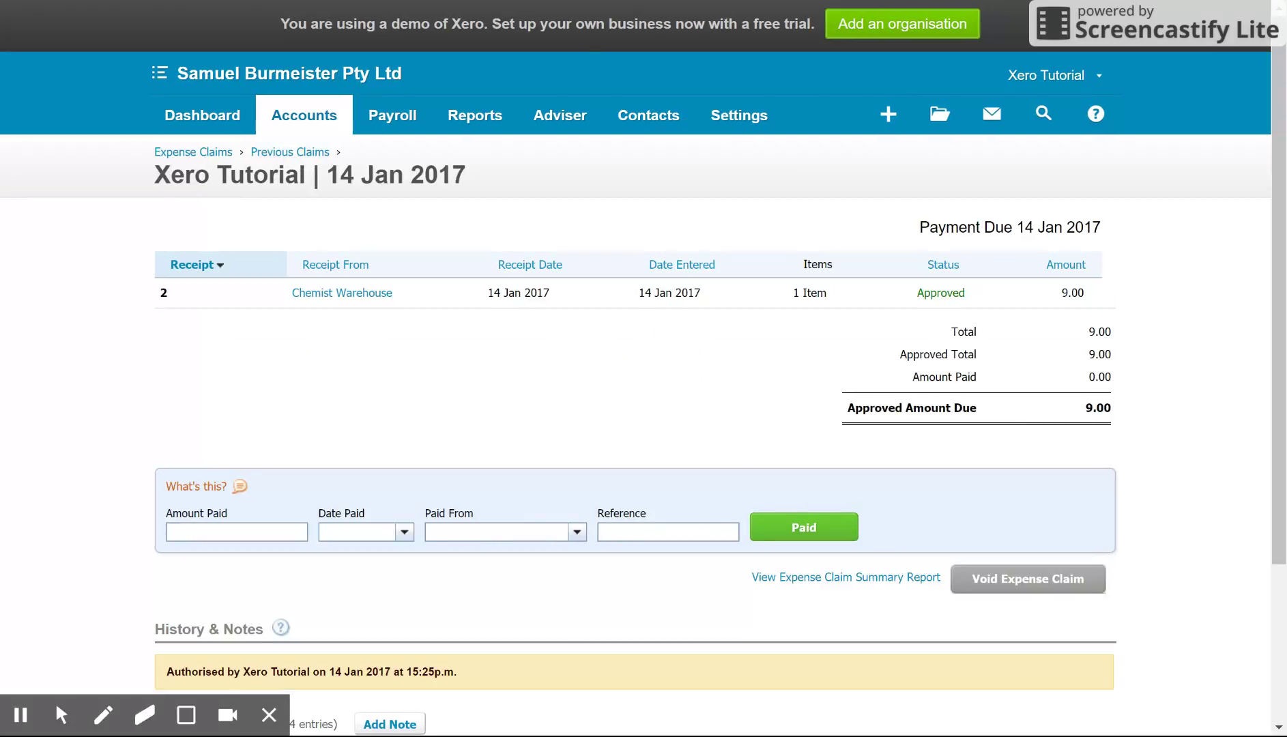
pyautogui.click(259, 529)
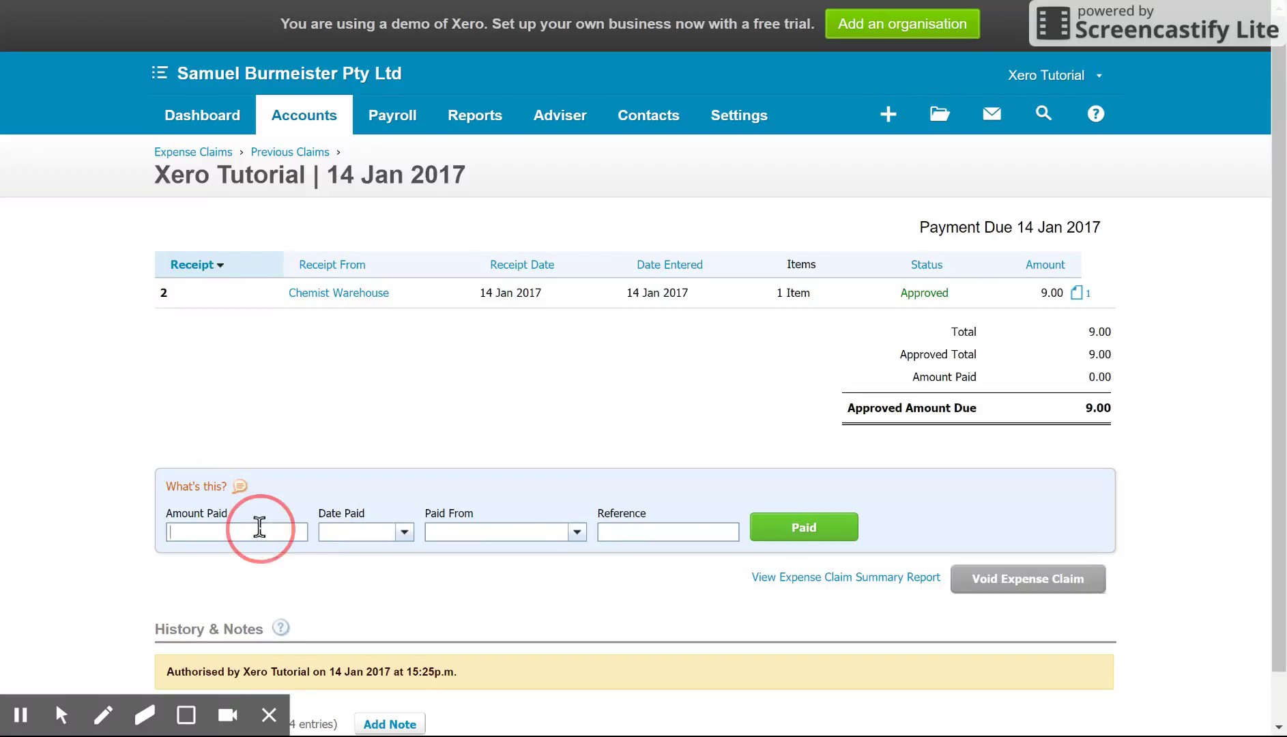
pyautogui.write('9')
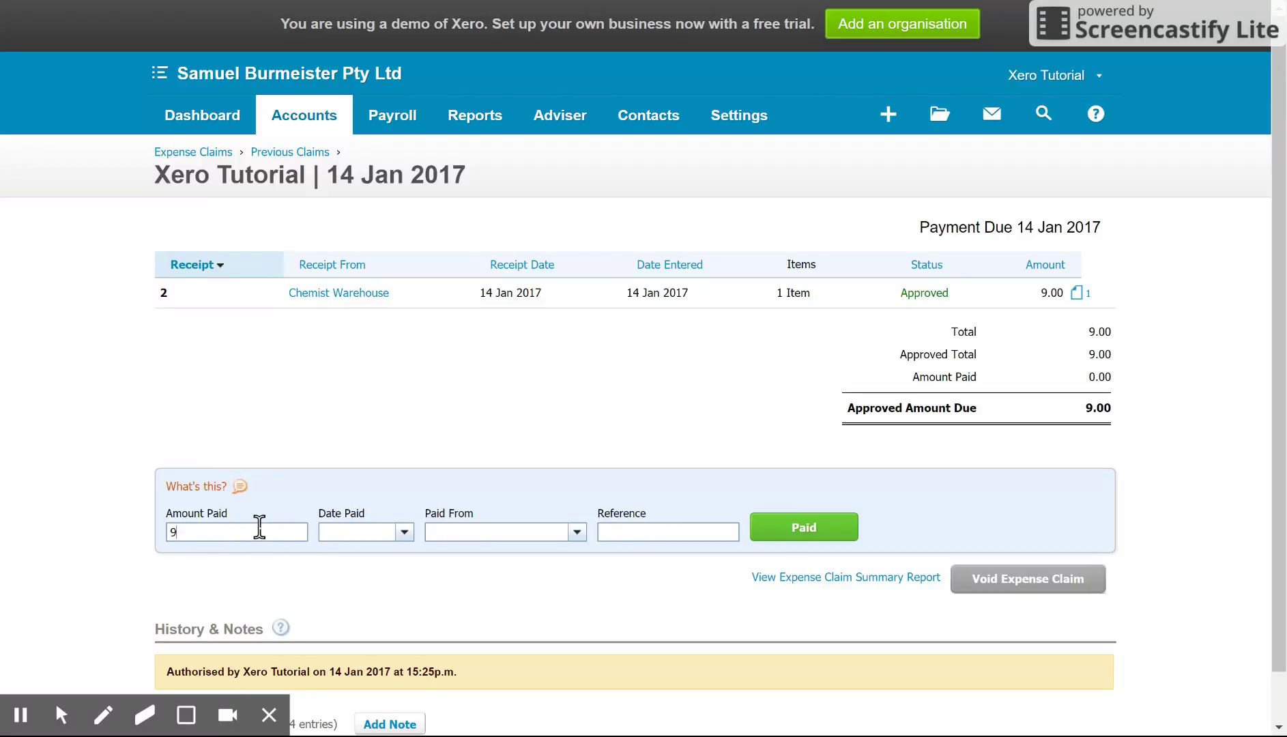
pyautogui.press('Return')
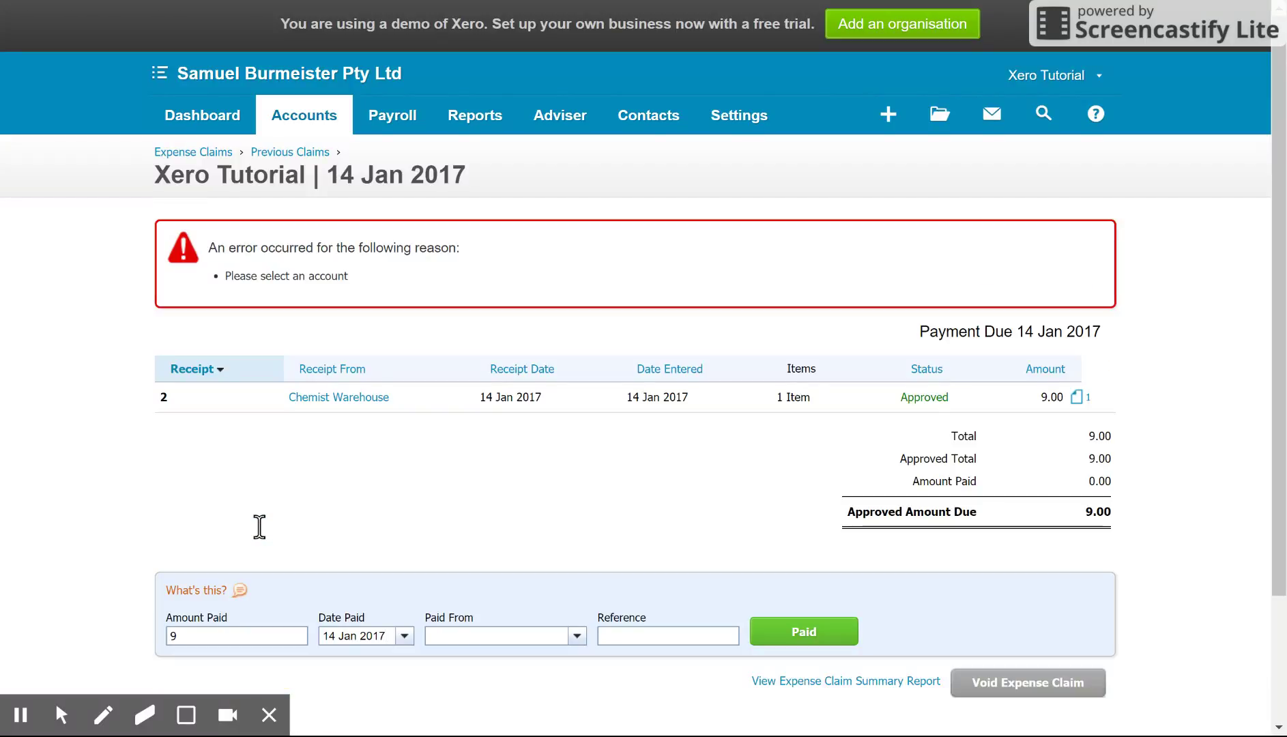
pyautogui.write('bus')
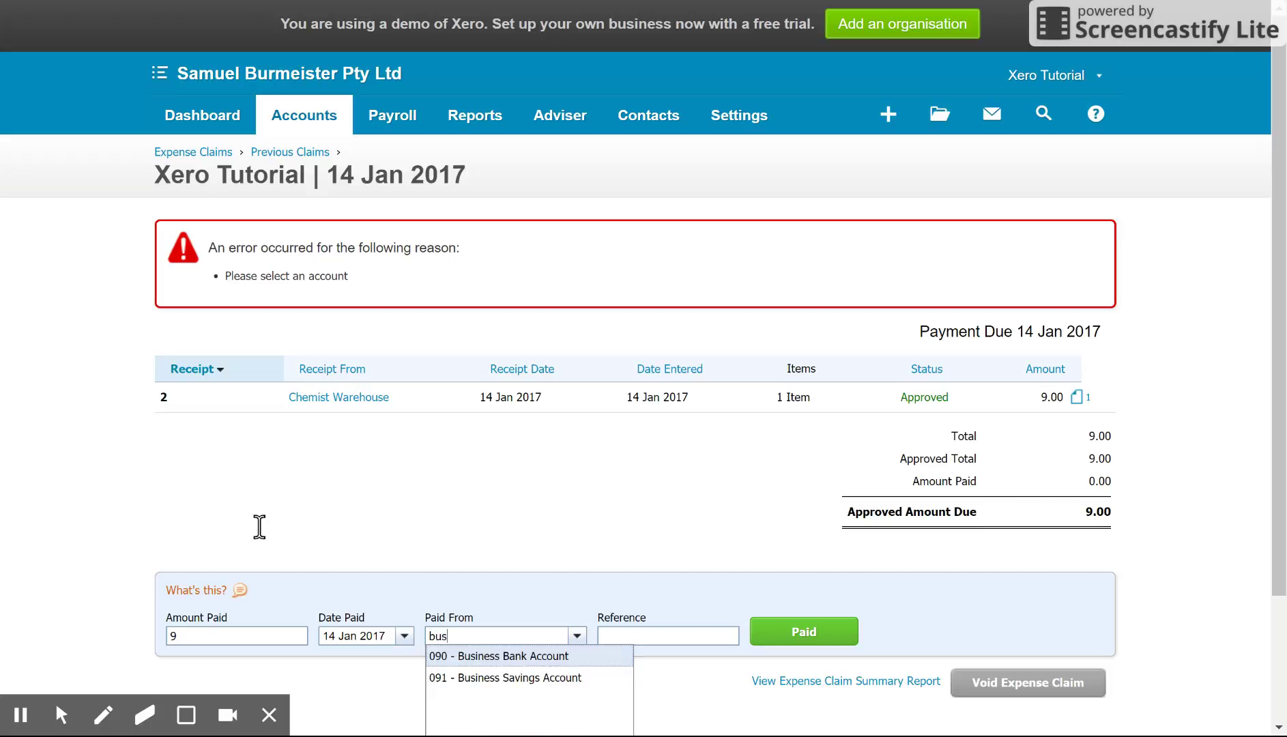
pyautogui.press('Tab')
pyautogui.press('Return')
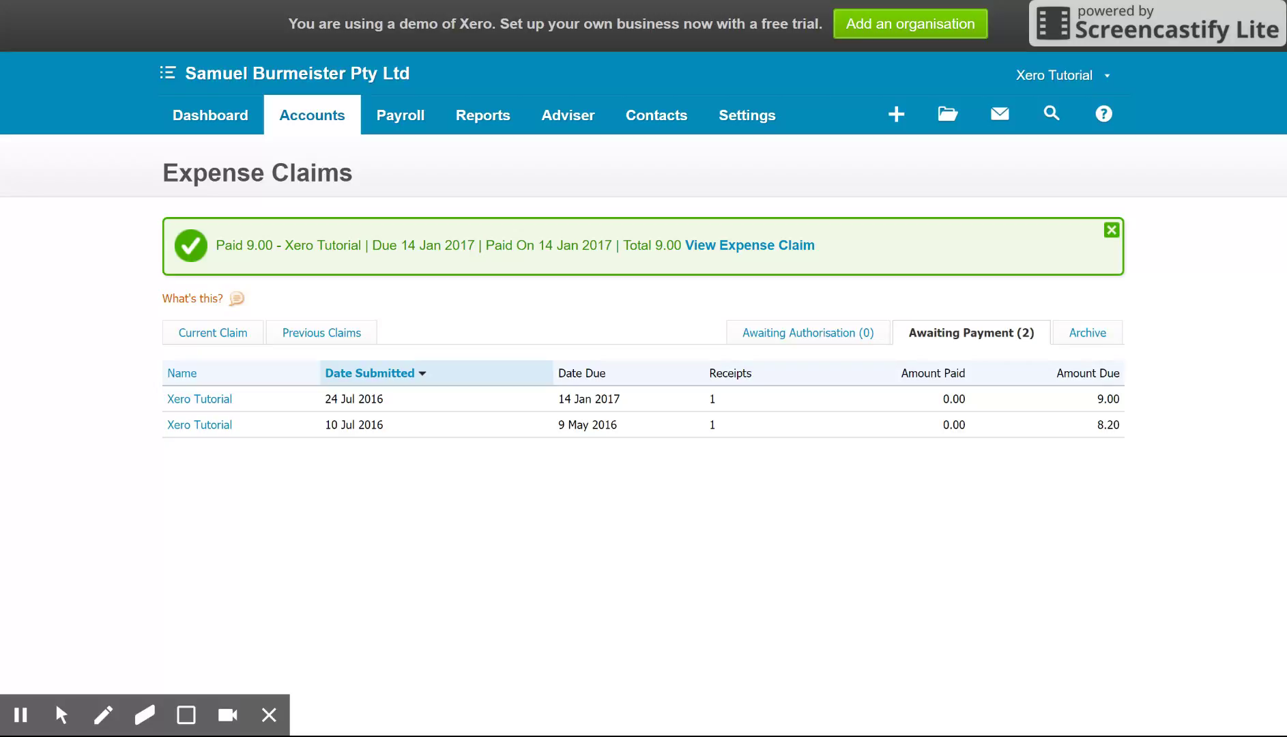
pyautogui.click(251, 105)
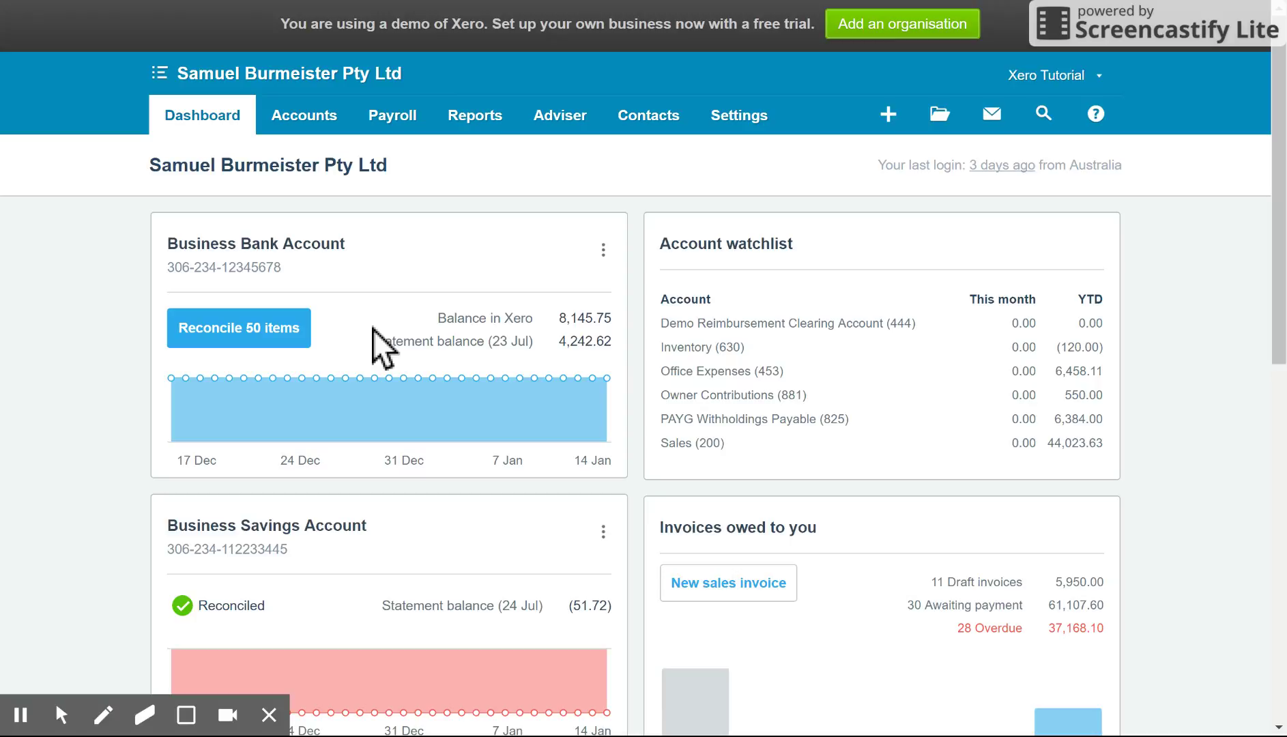
# - List the two claims awaiting payment: 9.00 due 14 Jan 2017 and 8.20 due 9 May 2016
pyautogui.scroll(-10, 373, 329)
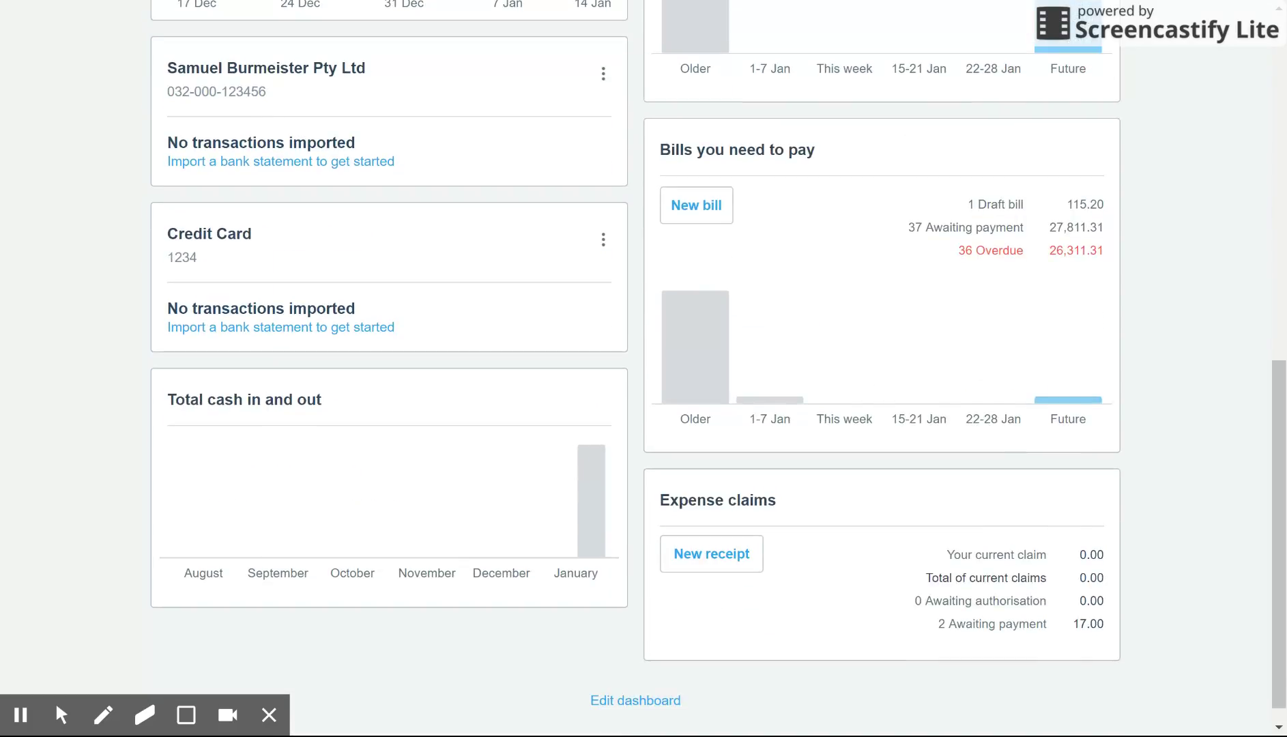
pyautogui.scroll(-1, 718, 367)
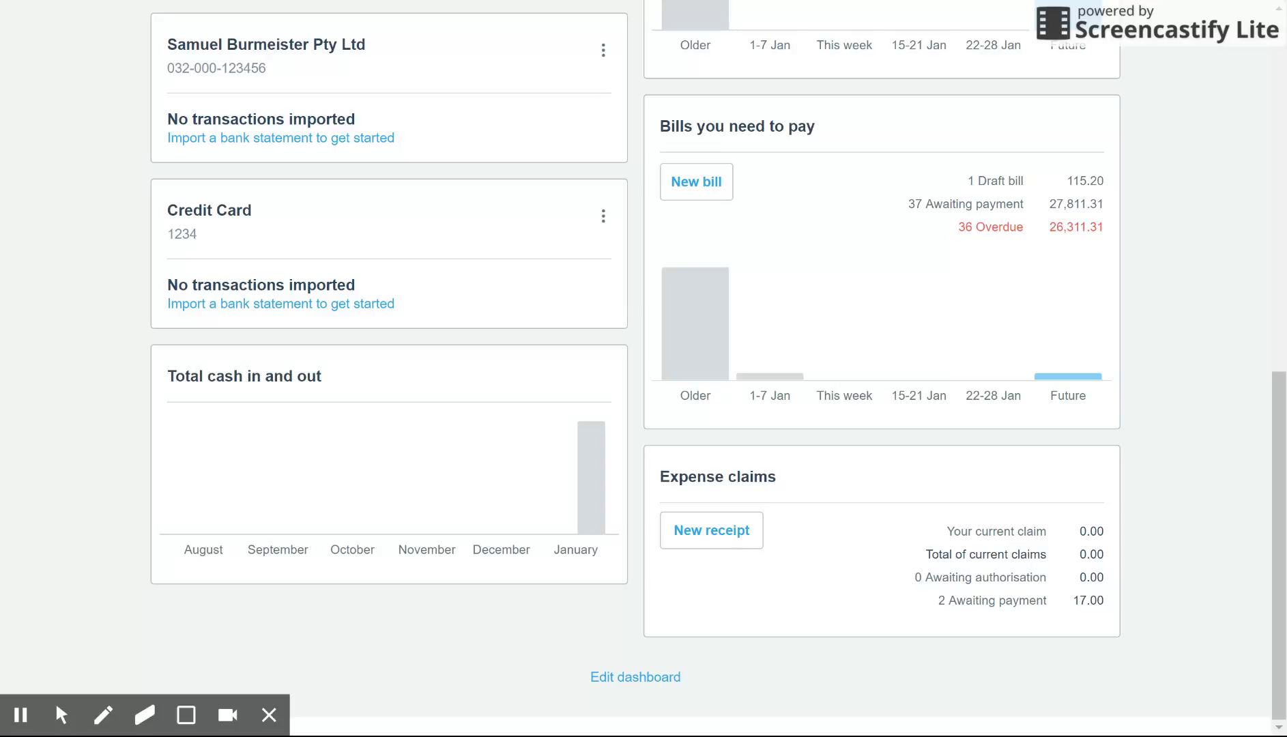
pyautogui.click(1012, 605)
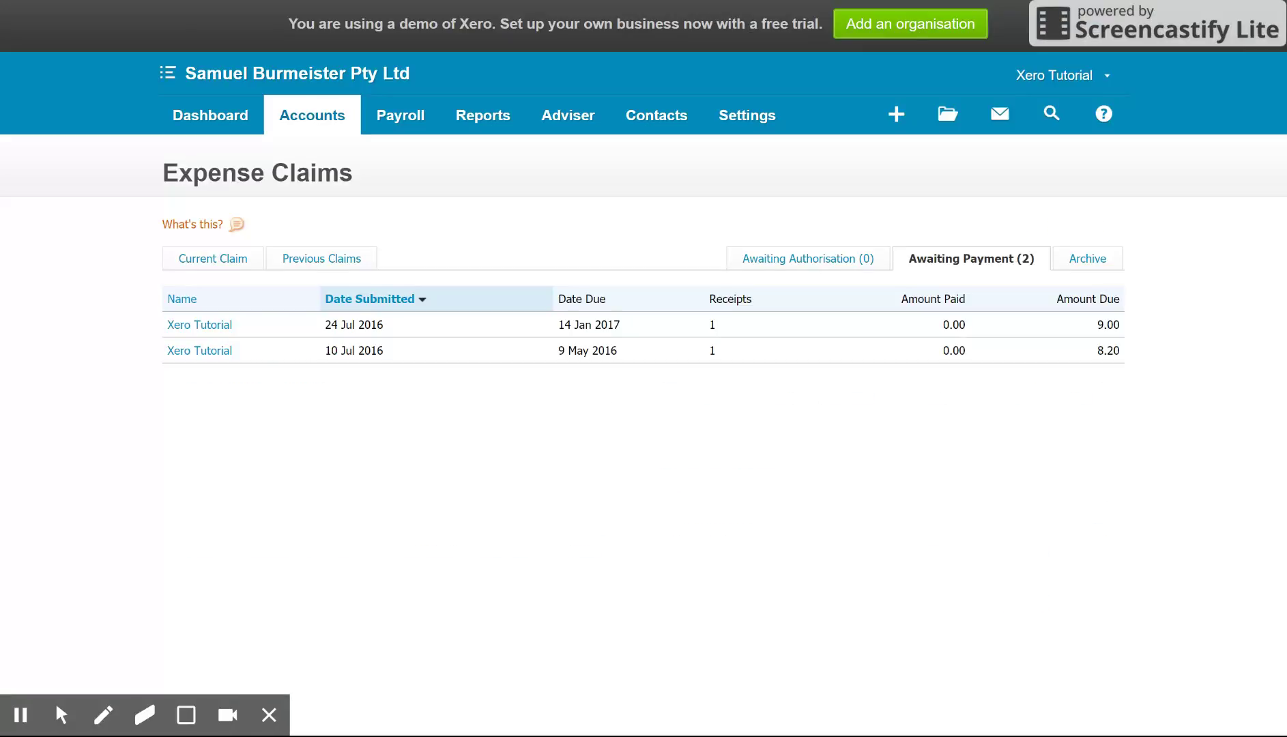
# - Open the 24 Jul 2016 claim and pay it from 855 - Clearing Account
pyautogui.click(632, 324)
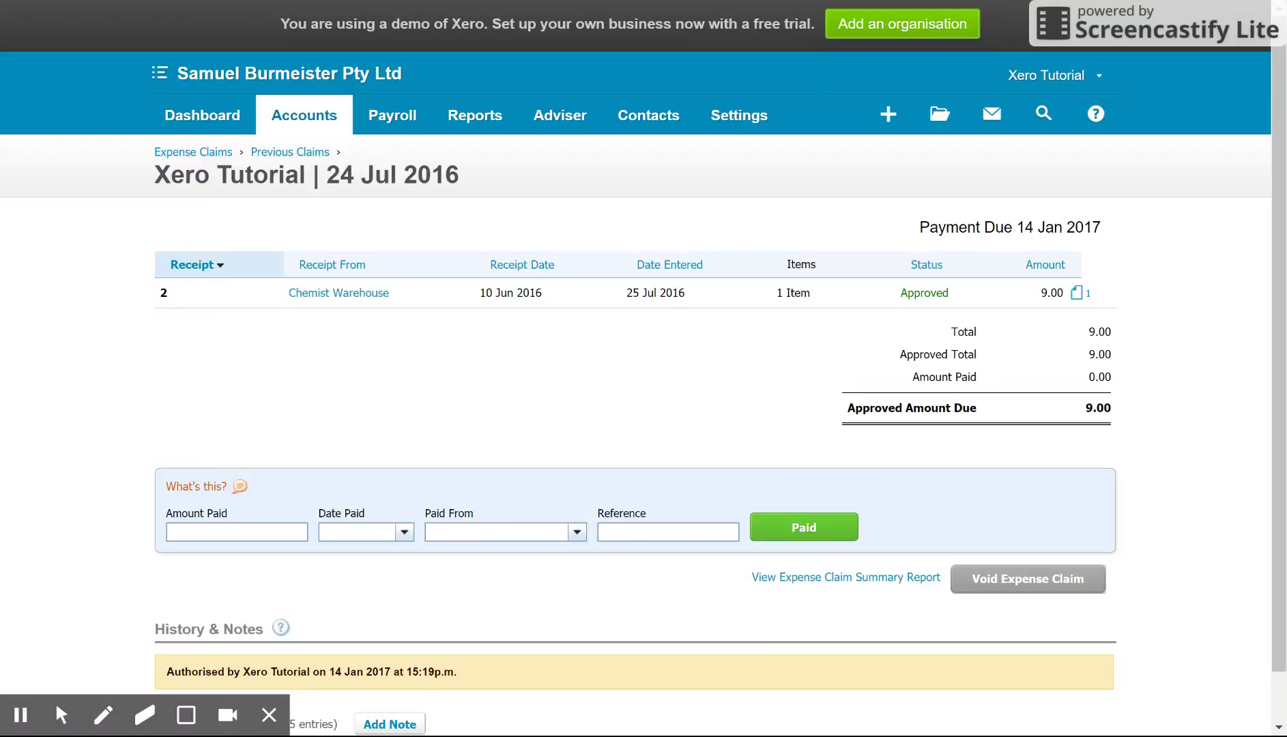
pyautogui.click(555, 531)
pyautogui.write('855')
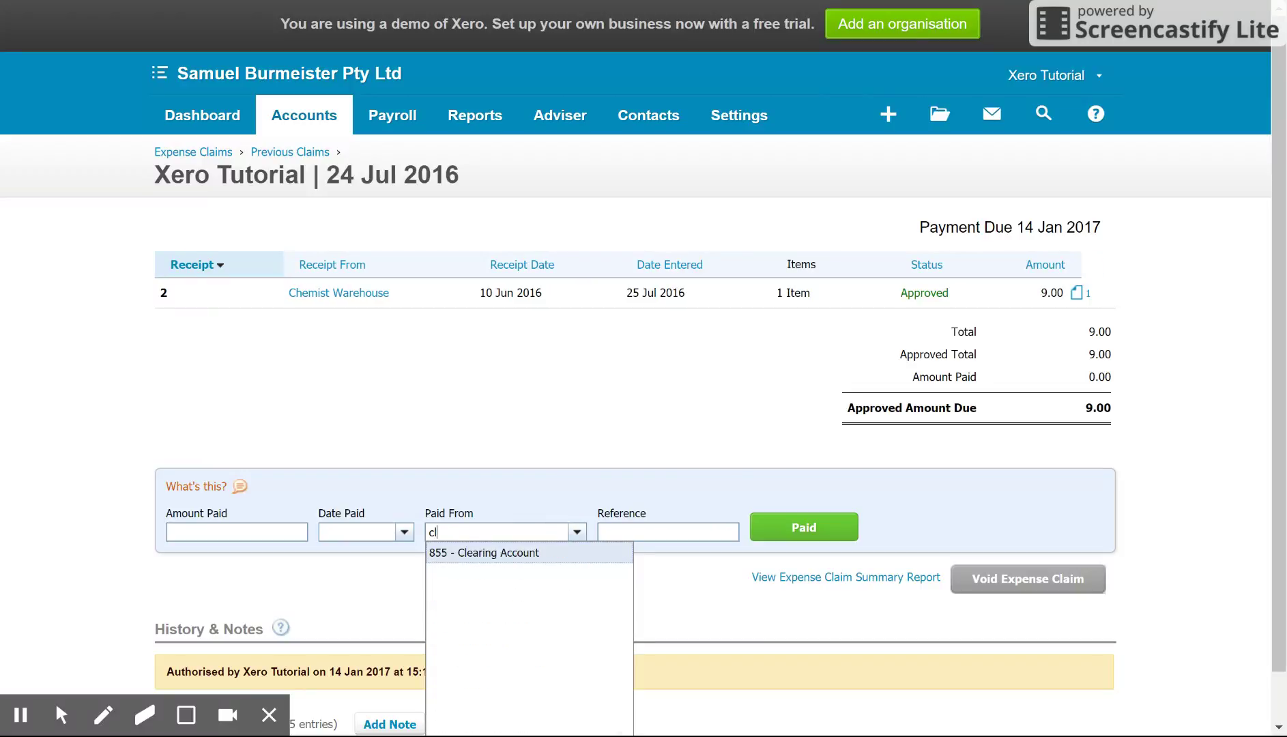
pyautogui.press('Tab')
pyautogui.click(540, 618)
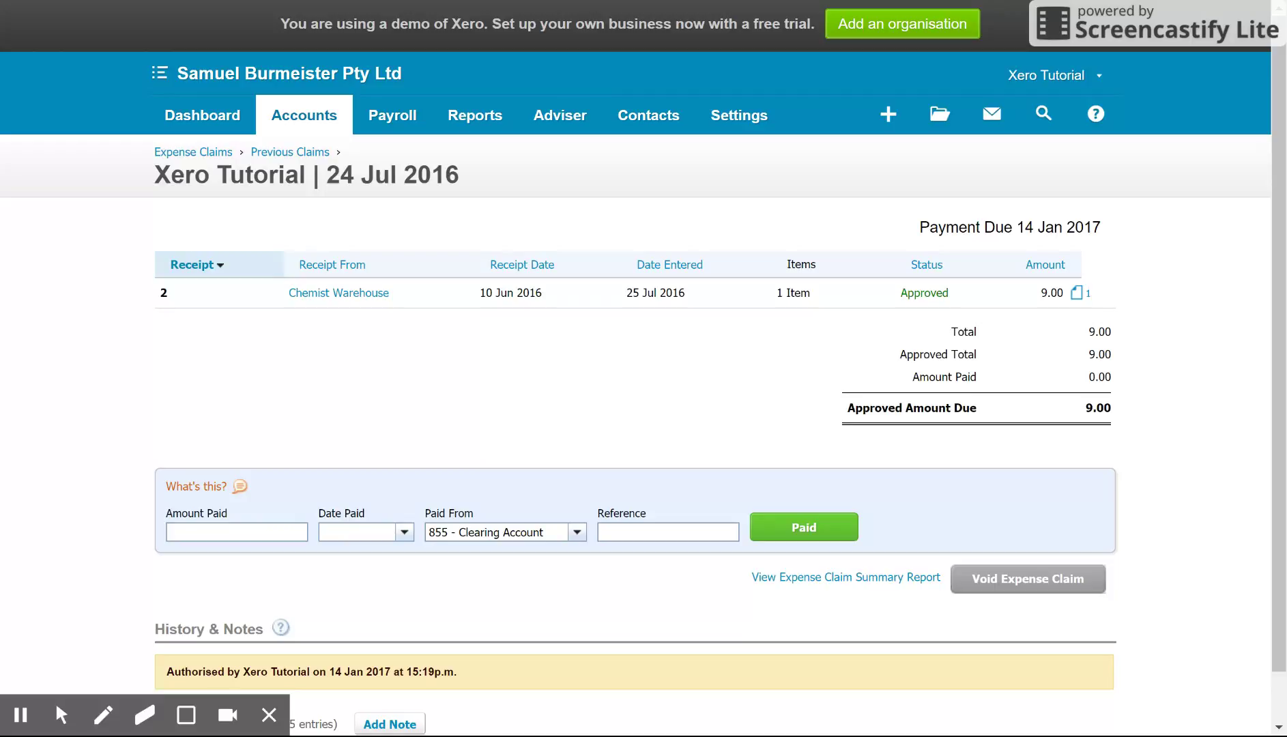
pyautogui.click(208, 111)
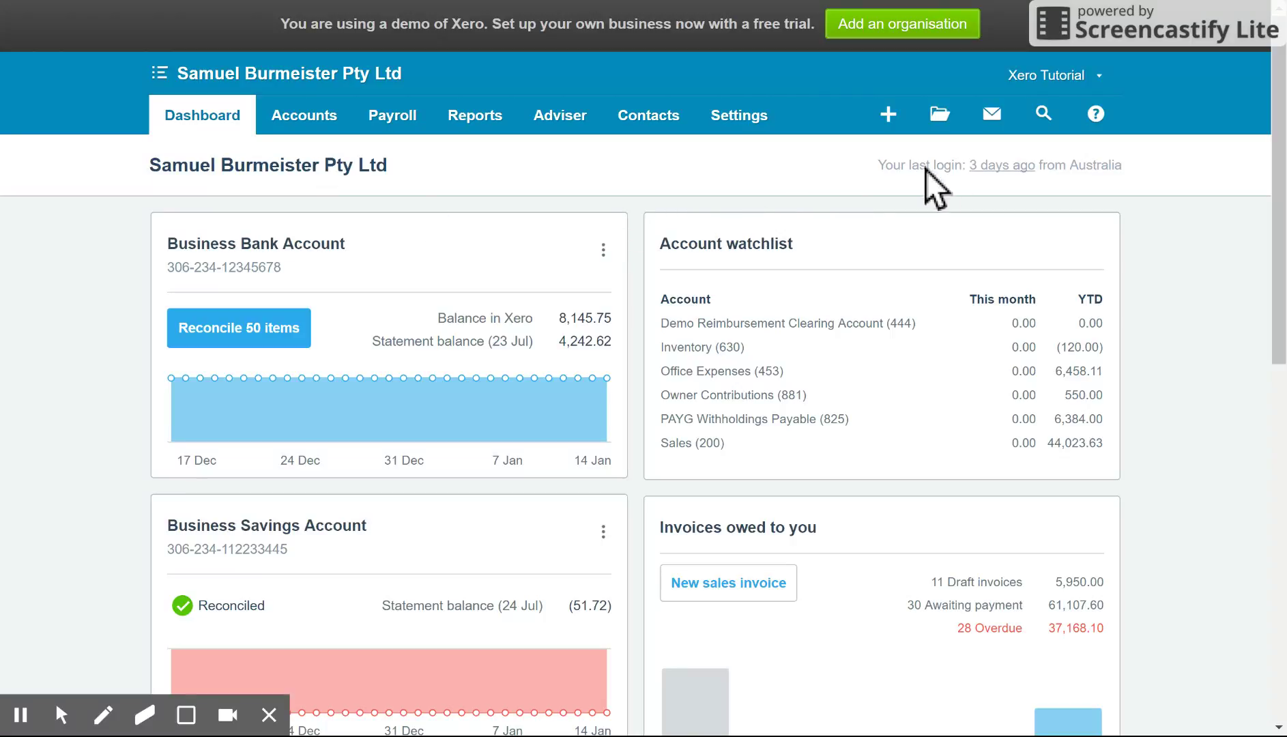
# - Open the Files inbox holding one file
pyautogui.click(947, 127)
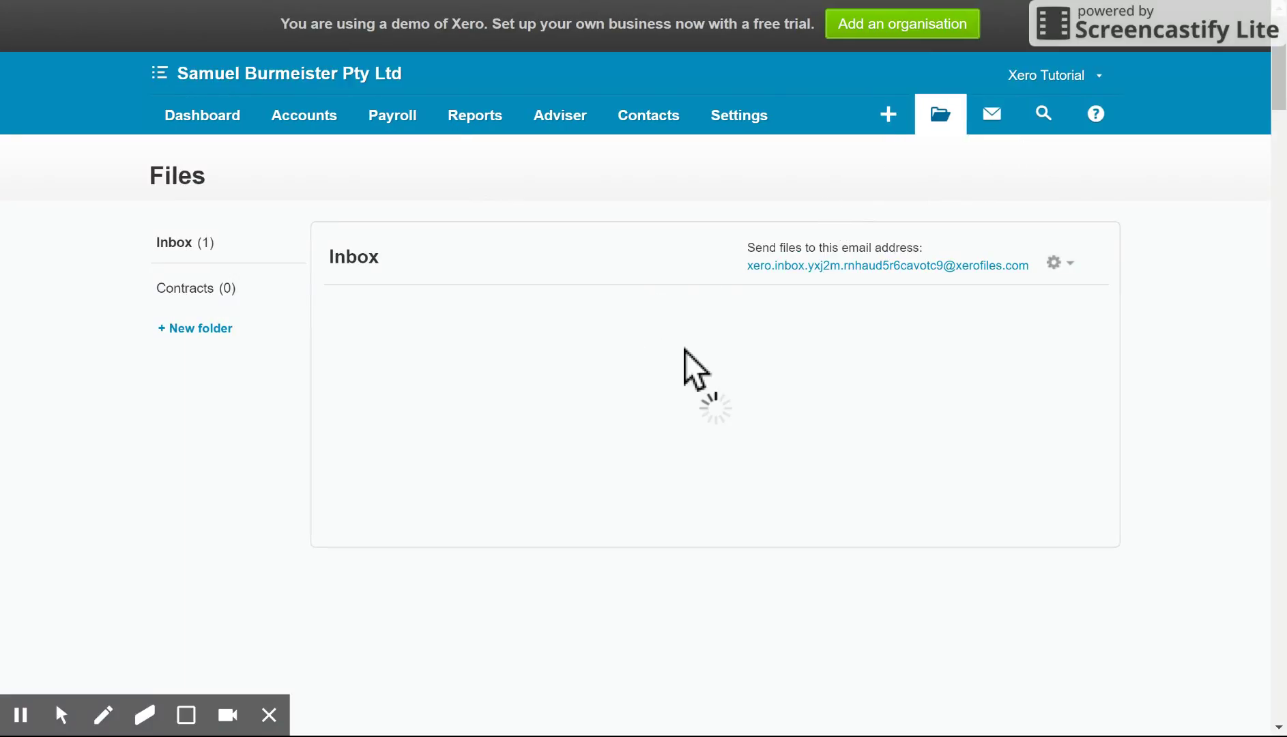
# - Create a new expense claim receipt from the inbox image a1df89919832ad2093dcd4ac589e0a10.jpg
pyautogui.click(325, 394)
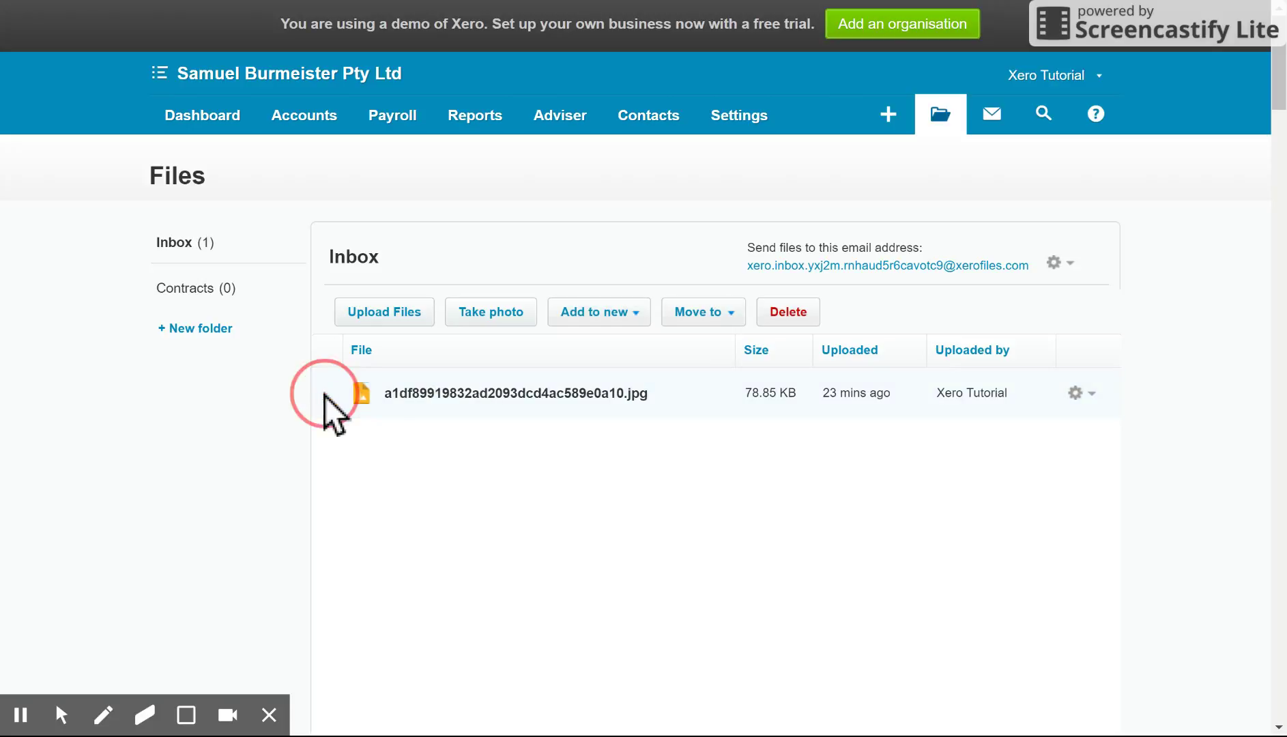
pyautogui.click(1092, 391)
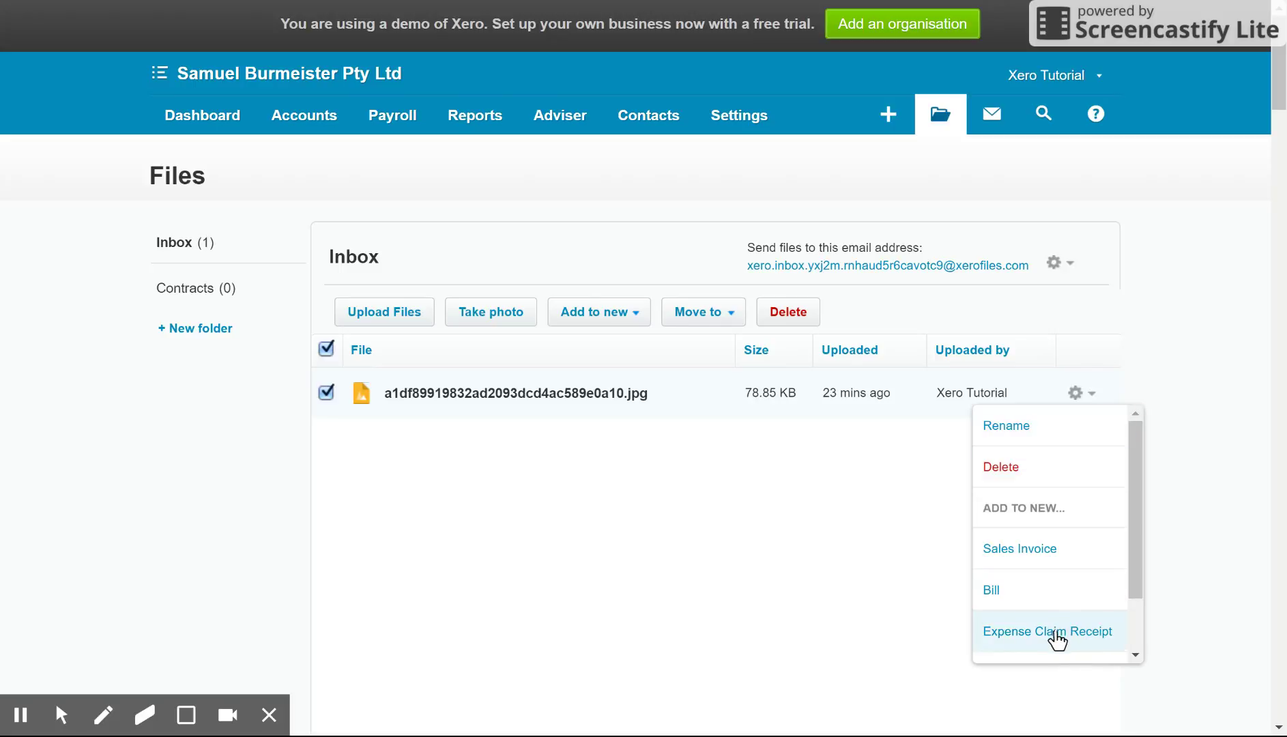
pyautogui.click(1071, 639)
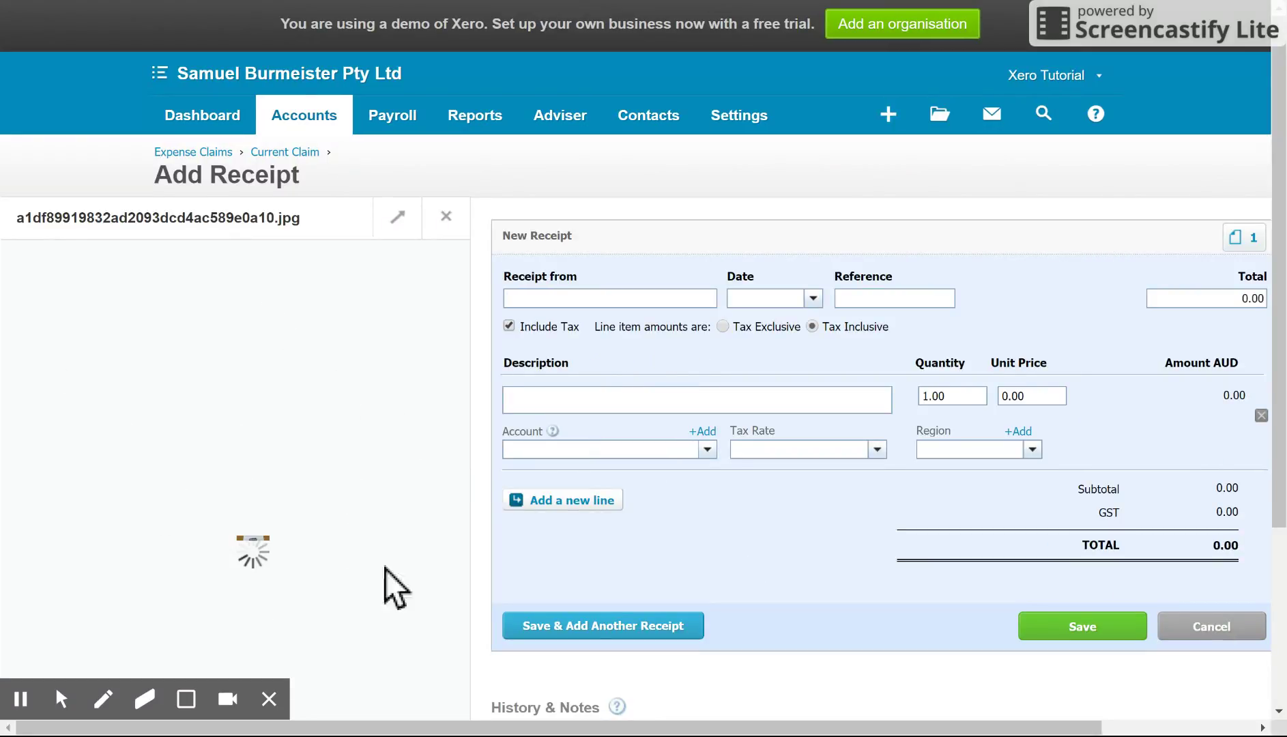
# - Save a Chemist Warehouse receipt: total 9, Medicine, unit price 9, account 802 Directors Loan
pyautogui.click(597, 313)
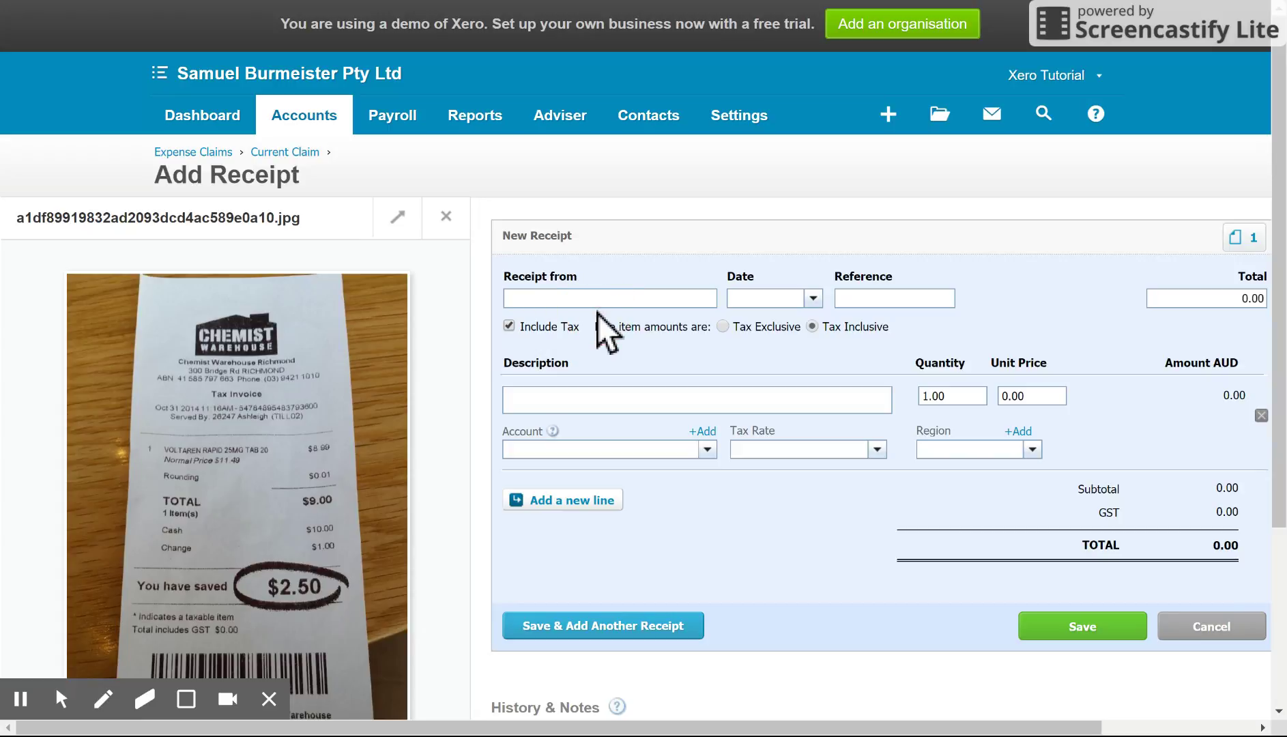
pyautogui.click(599, 291)
pyautogui.write('Chemist Warehous')
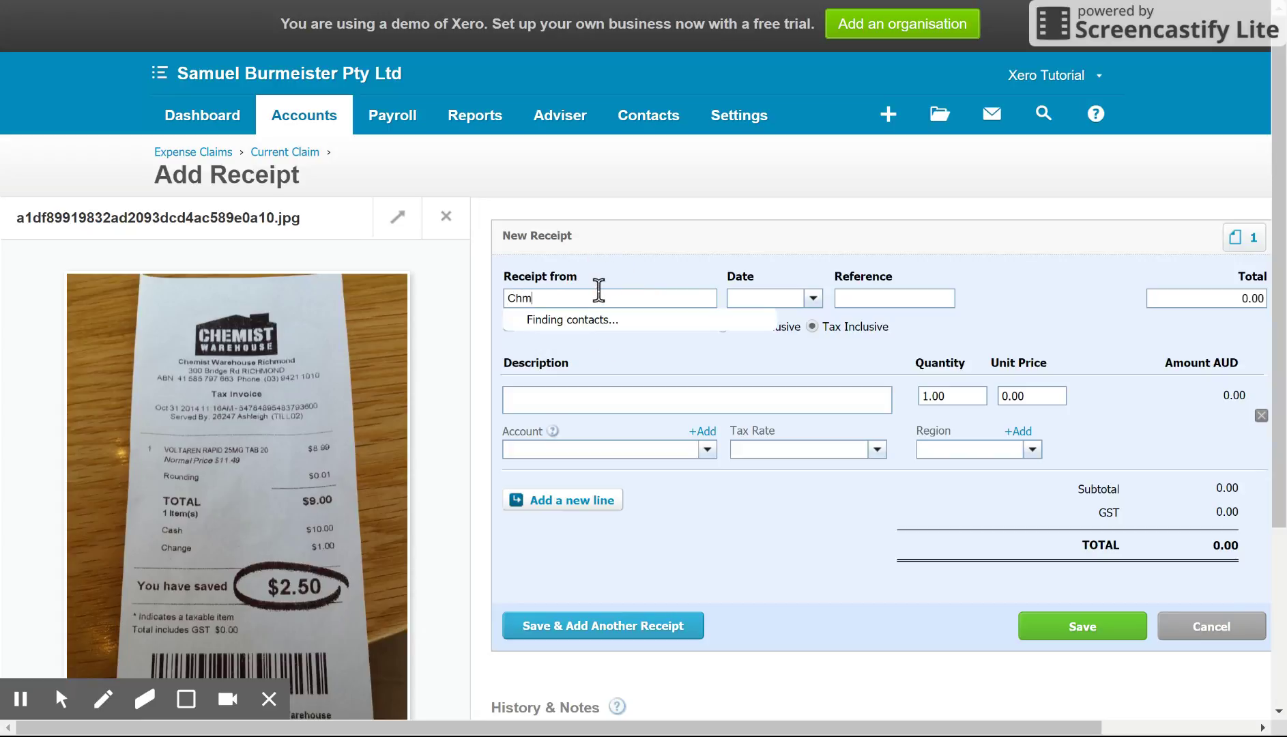
pyautogui.write('e')
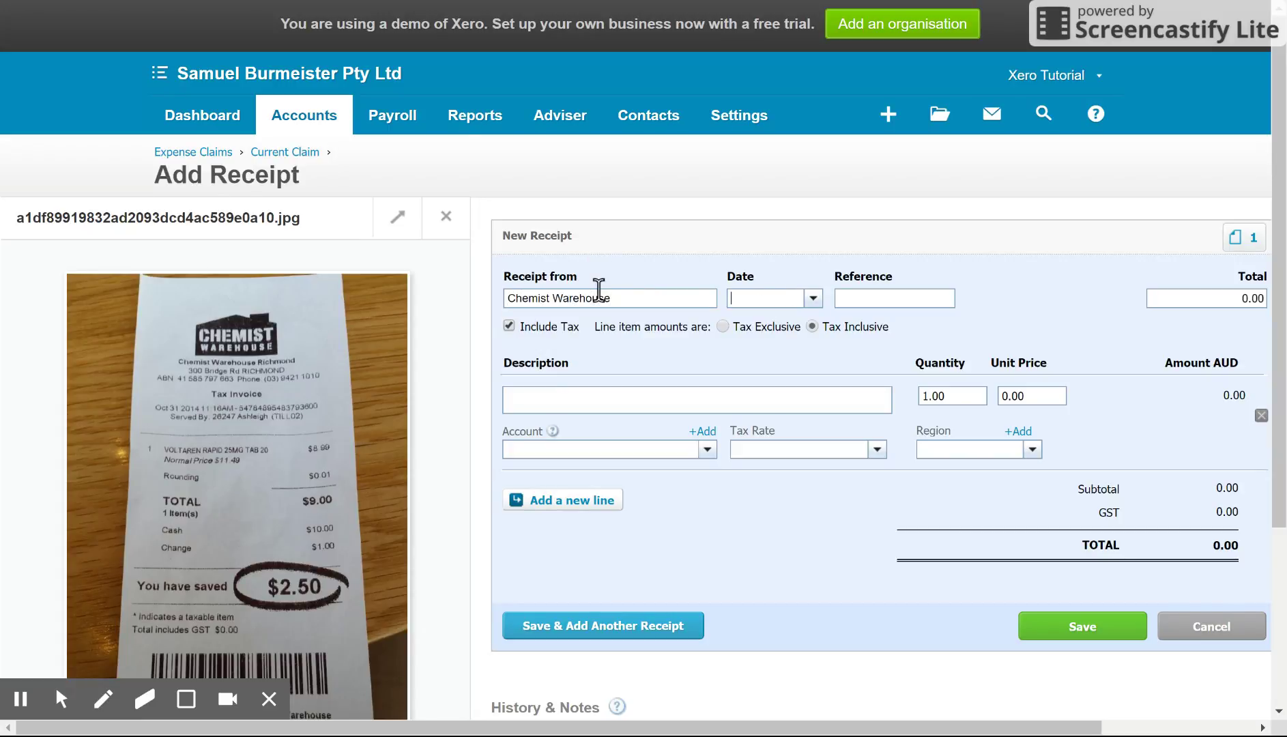
pyautogui.press('Tab')
pyautogui.press('Tab')
pyautogui.press('Tab')
pyautogui.write('9')
pyautogui.press('Tab')
pyautogui.write('Medicine')
pyautogui.press('Tab')
pyautogui.press('Tab')
pyautogui.write('9')
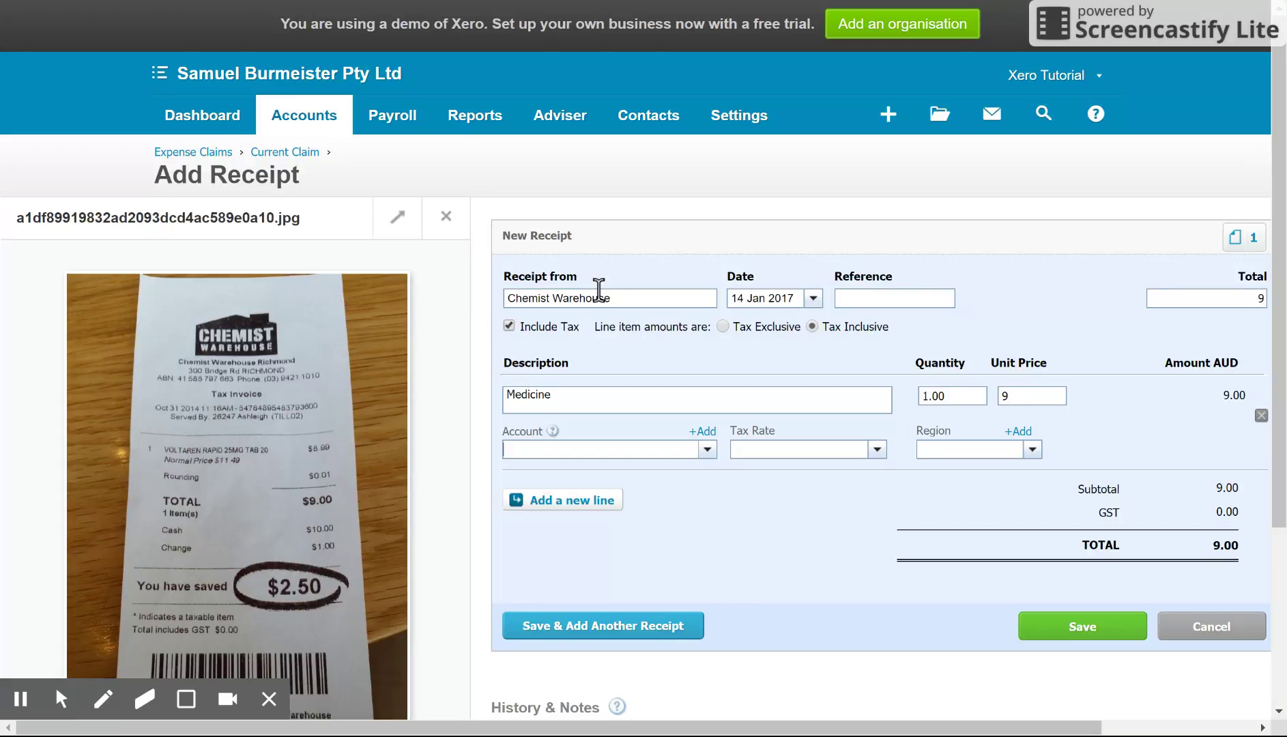
pyautogui.write('dire')
pyautogui.press('Tab')
pyautogui.press('Tab')
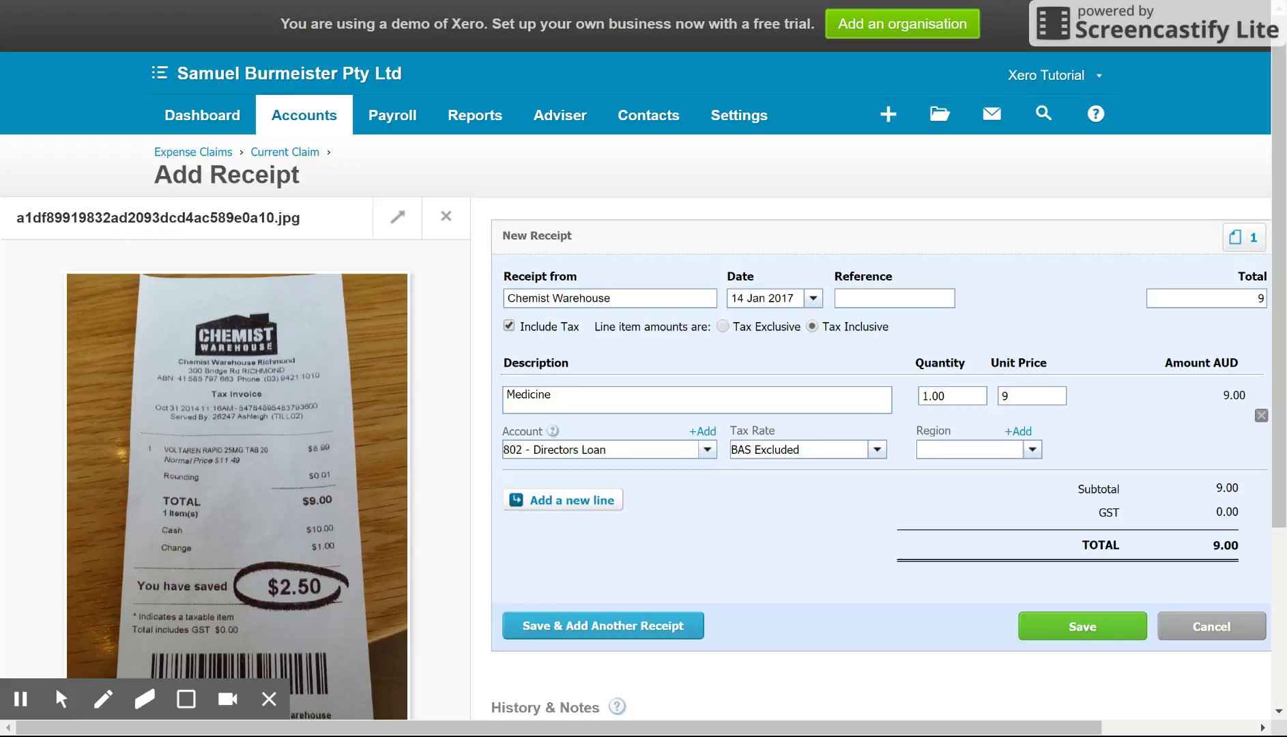
pyautogui.scroll(-1, 833, 589)
pyautogui.hscroll(1, 824, 574)
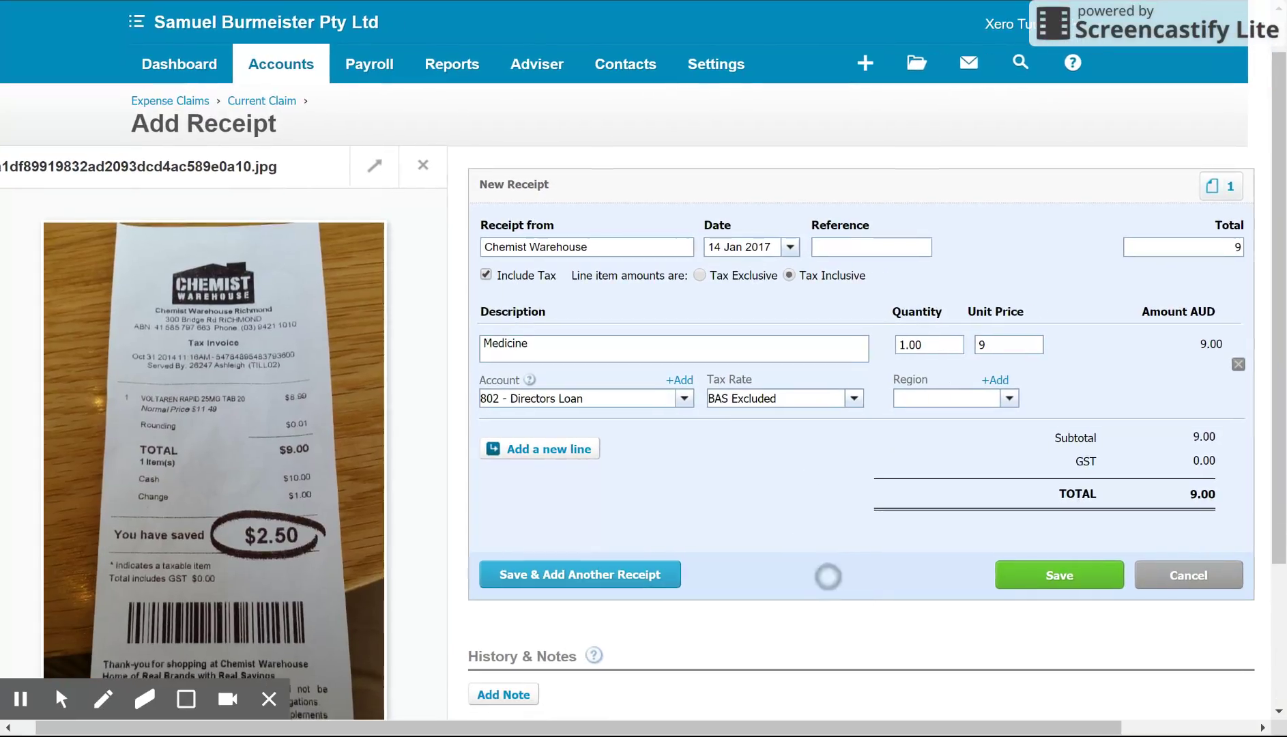
pyautogui.click(1051, 577)
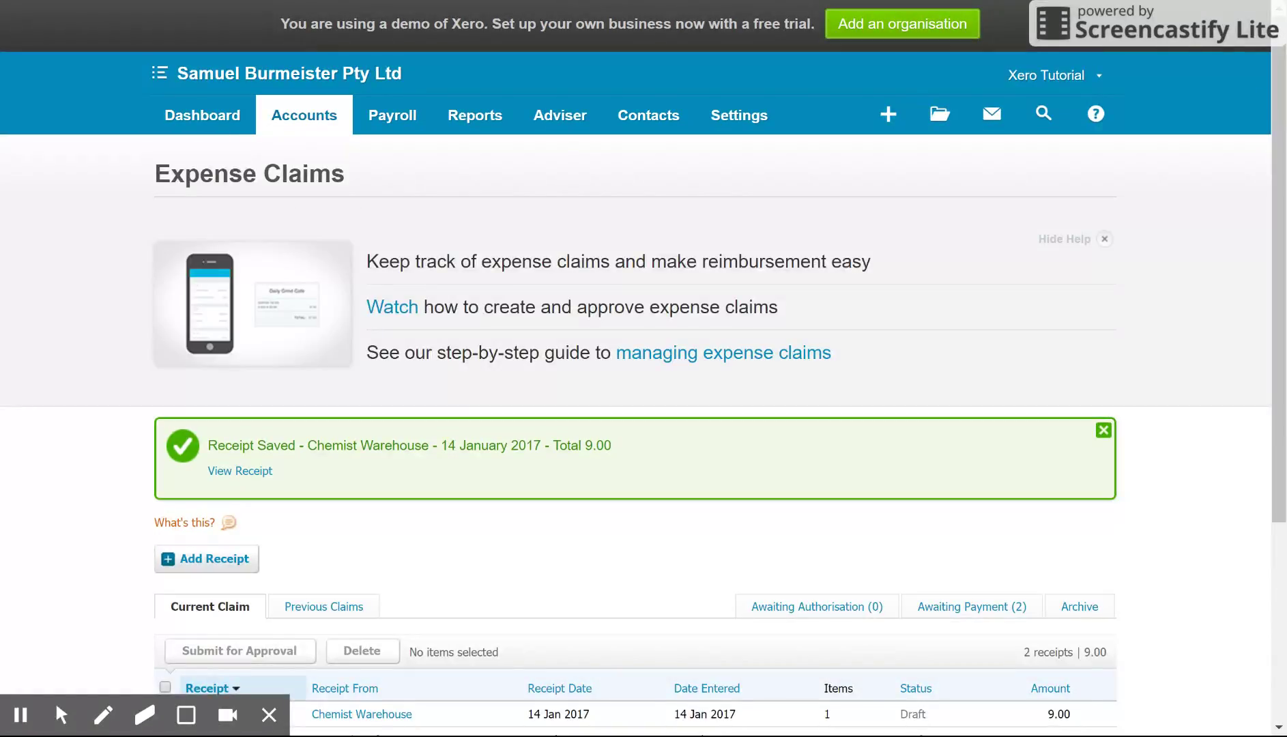
# - Submit the Chemist Warehouse receipt for approval
pyautogui.scroll(-3, 643, 410)
pyautogui.click(164, 507)
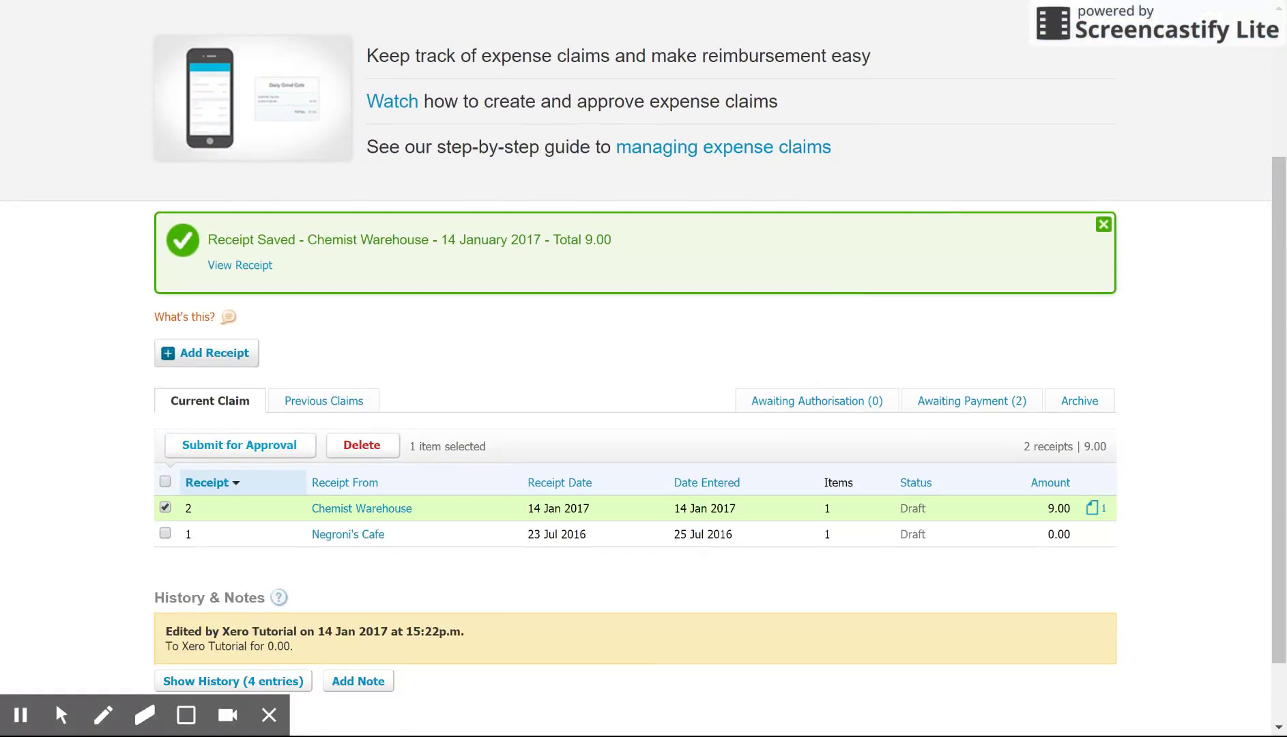
pyautogui.click(300, 447)
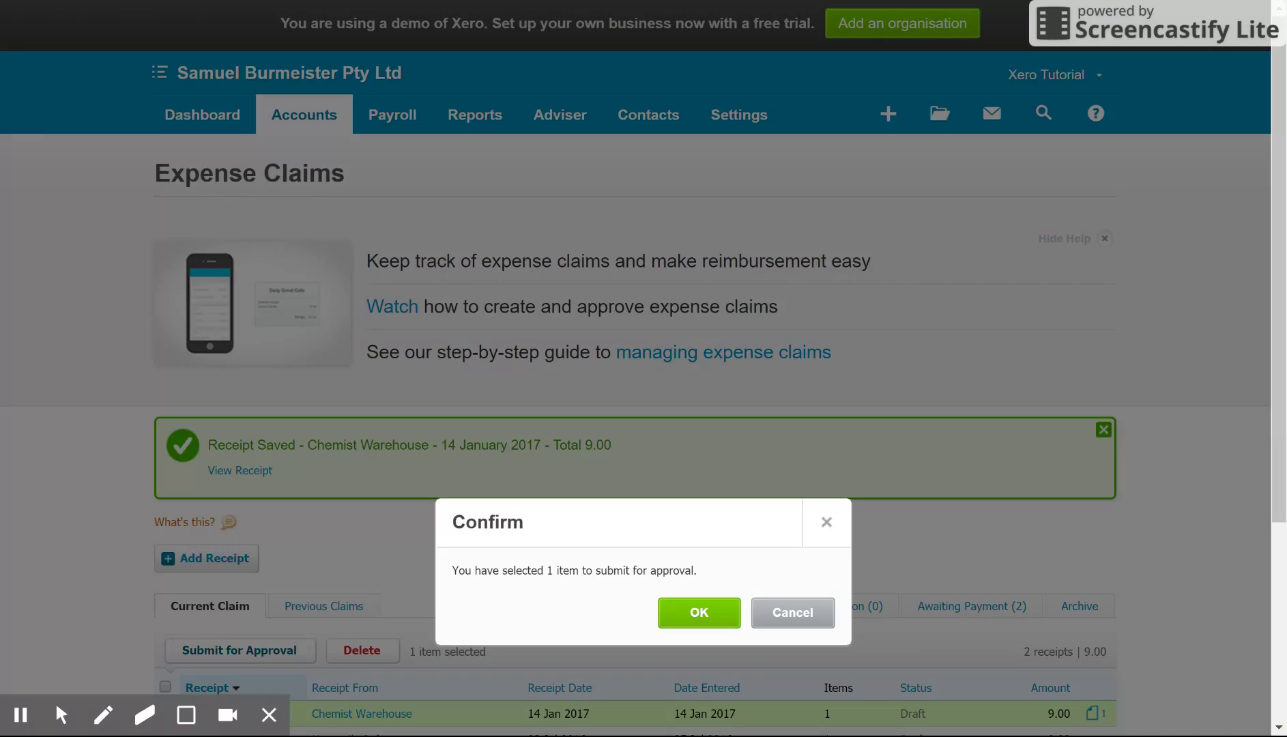
pyautogui.press('Return')
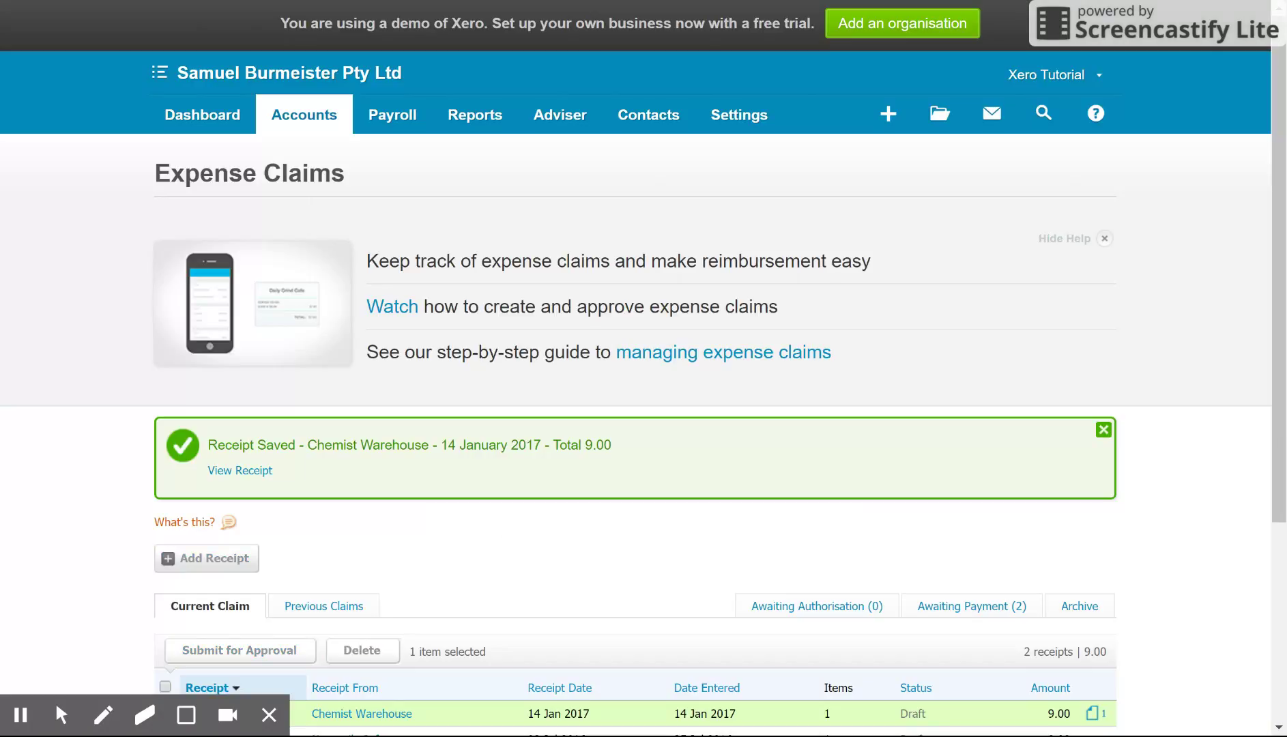
# - Confirm the 9.00 claim is awaiting authorisation, then return to the Dashboard
pyautogui.scroll(-4, 744, 589)
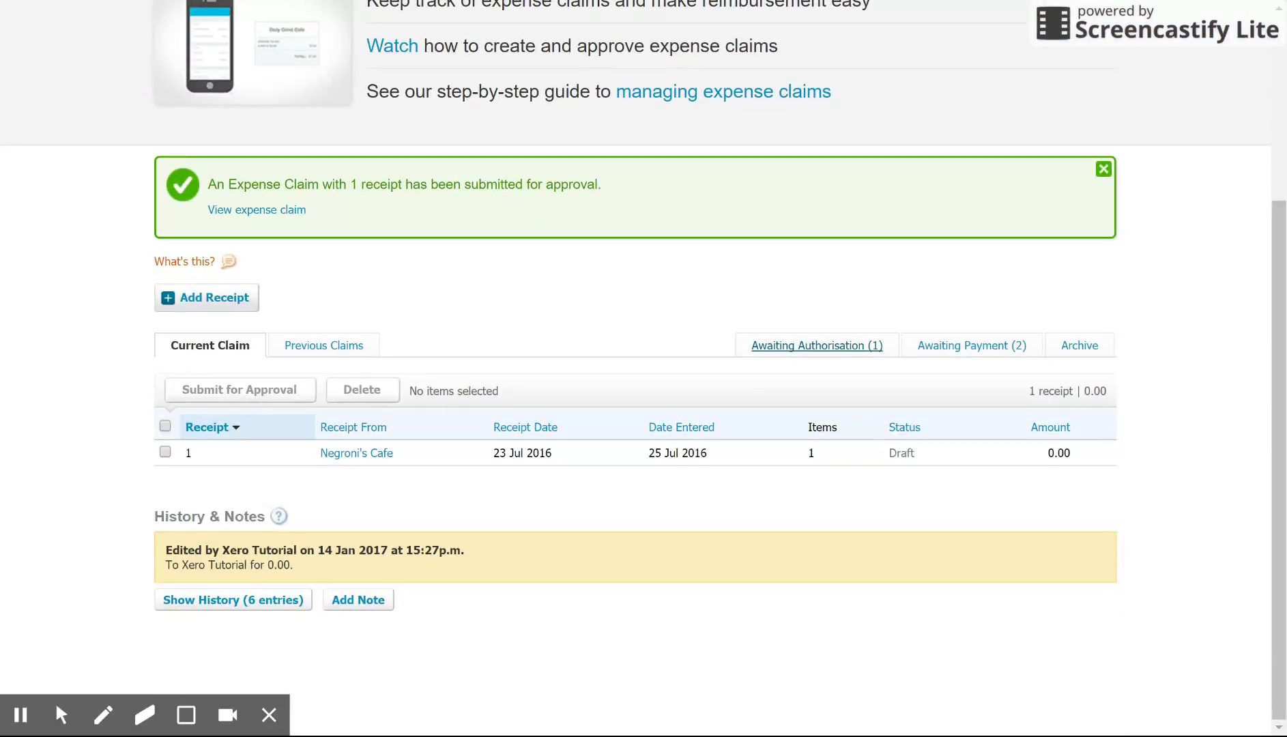
pyautogui.click(834, 346)
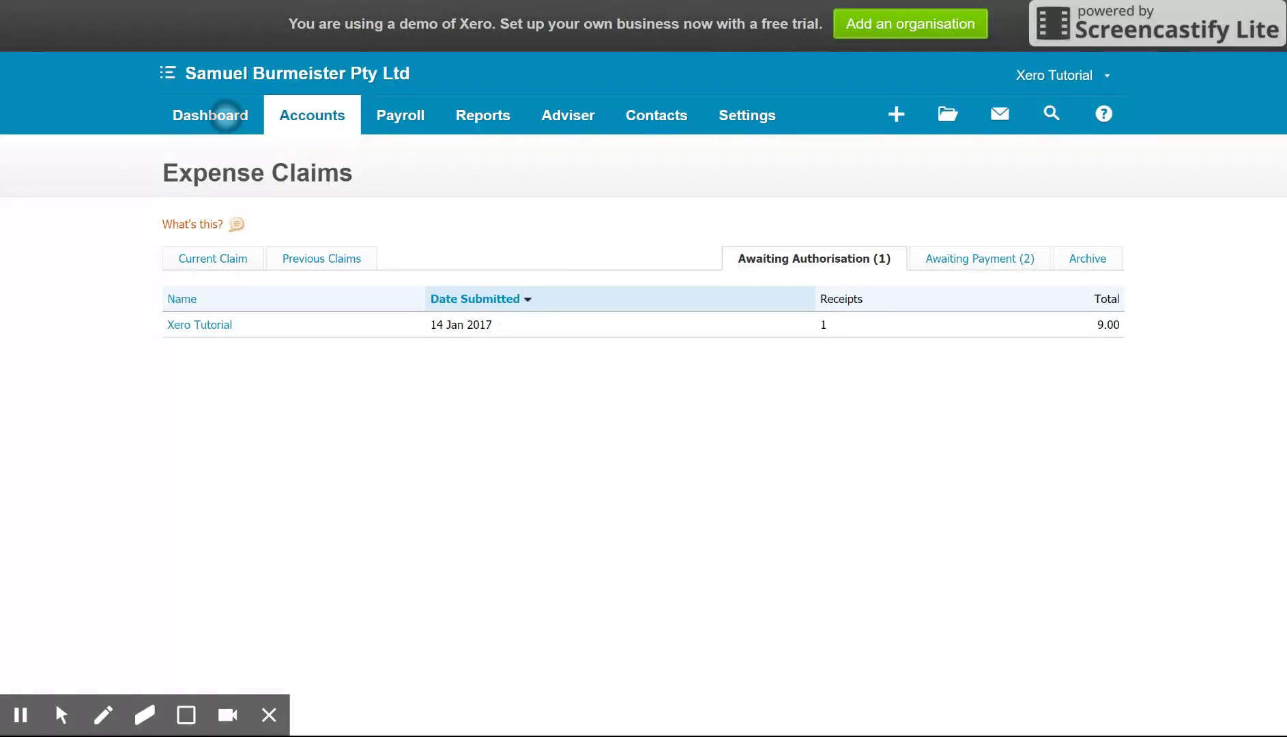
pyautogui.click(227, 119)
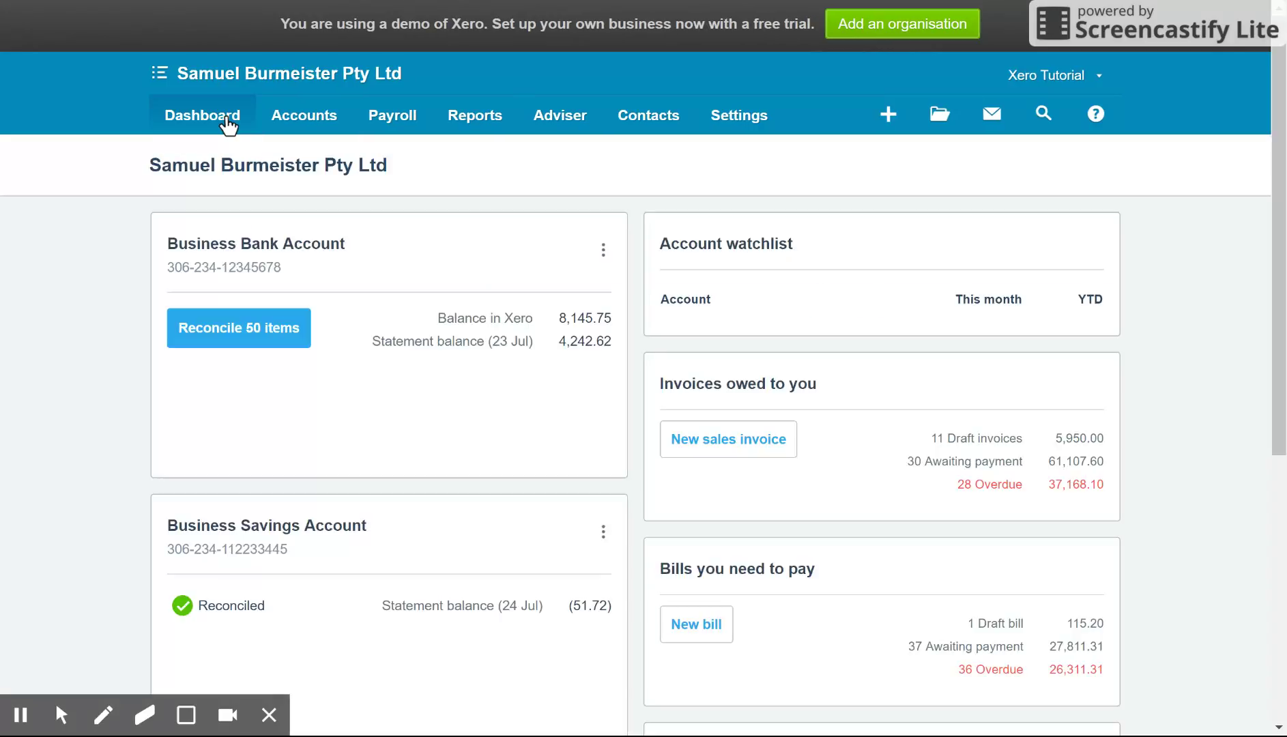